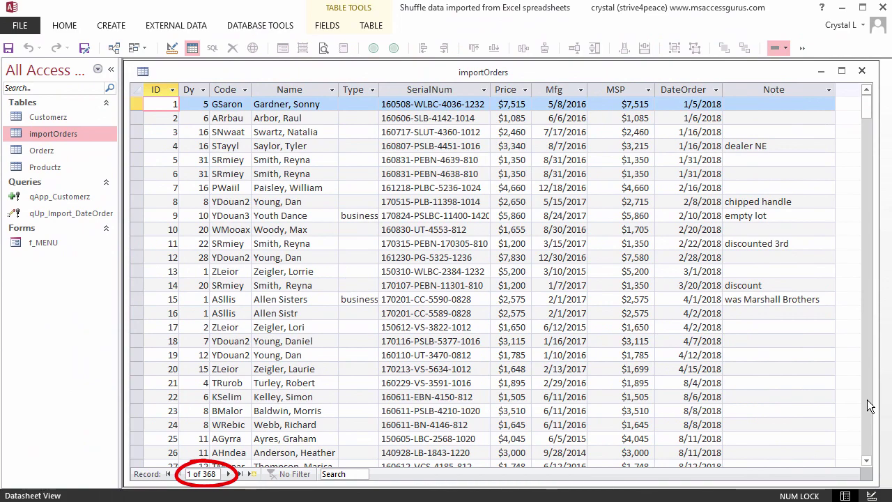
Step: Page down to the last imported orders and check the DateOrder and Code filter options
left_click(868, 403)
left_click(869, 430)
left_click(869, 431)
left_click(869, 430)
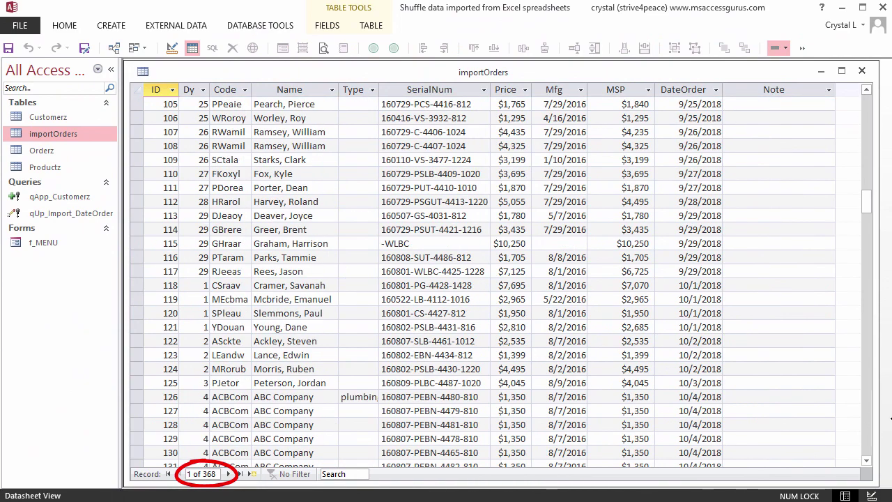
left_click(869, 430)
left_click(869, 430)
left_click(868, 430)
left_click(868, 430)
left_click(868, 431)
left_click(869, 430)
left_click(869, 431)
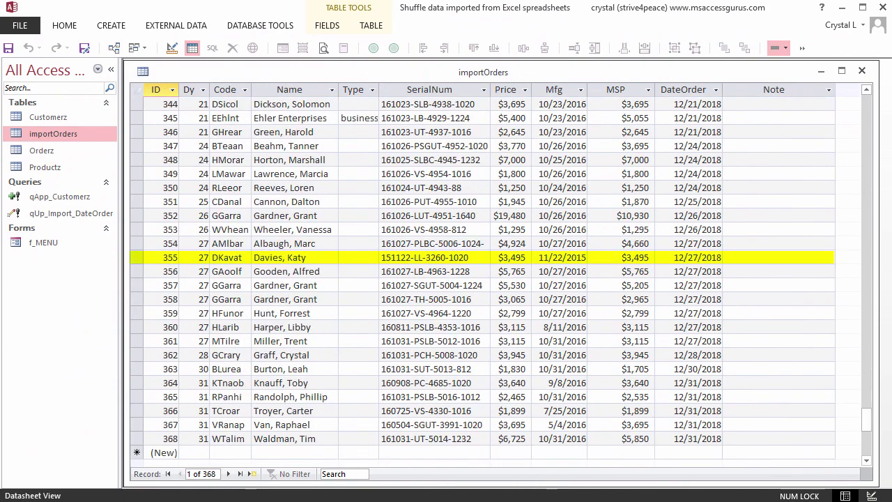
left_click(715, 89)
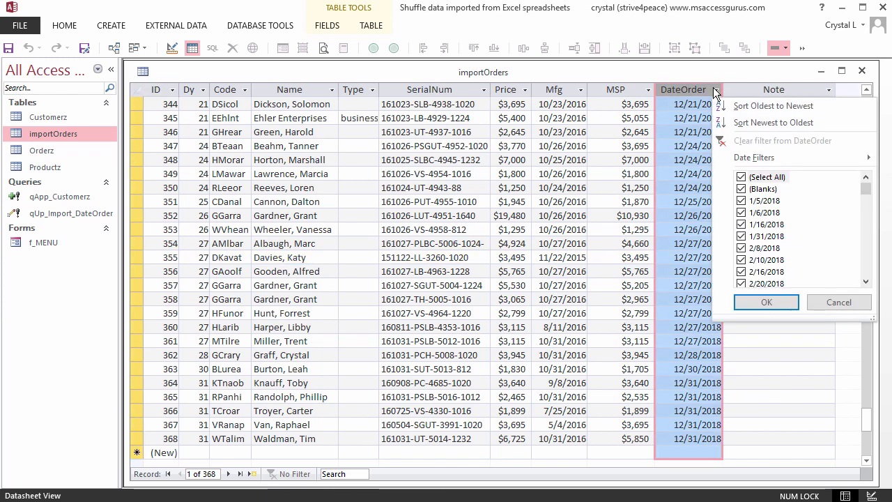
left_click(245, 89)
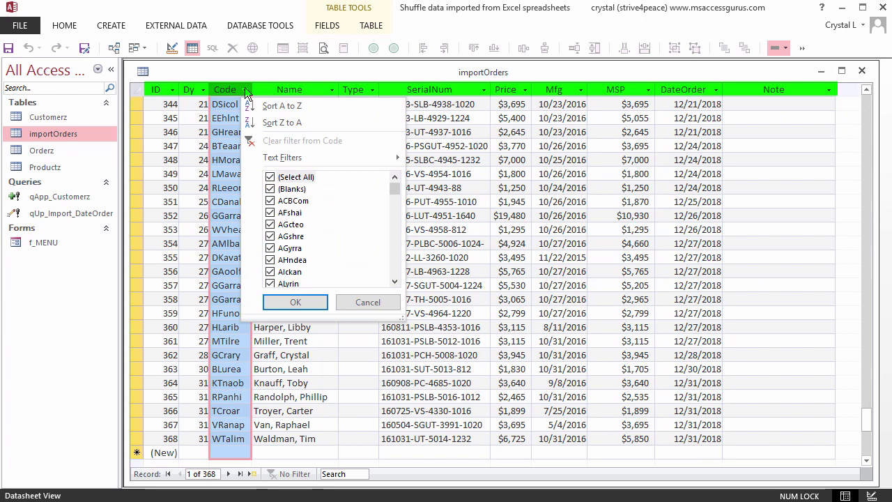
key("Escape")
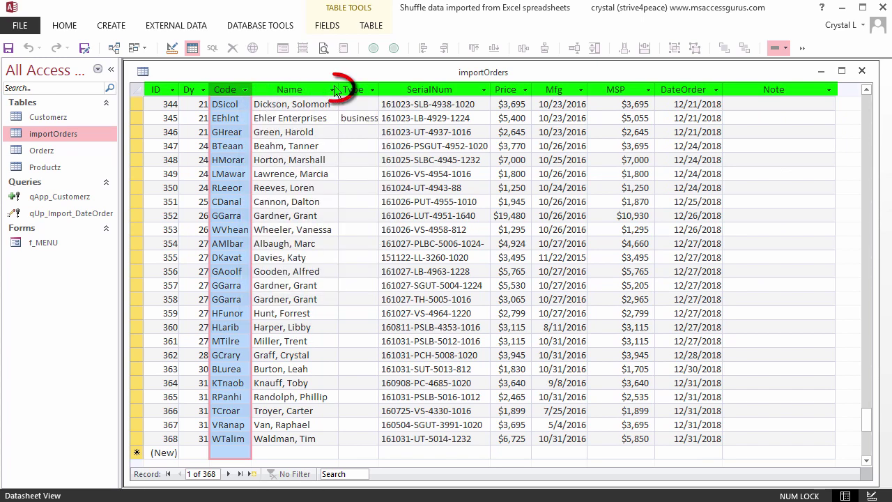
Step: Filter Name to two customers, leaving orders dated 10/19/2018 and 11/1/2018
left_click(332, 90)
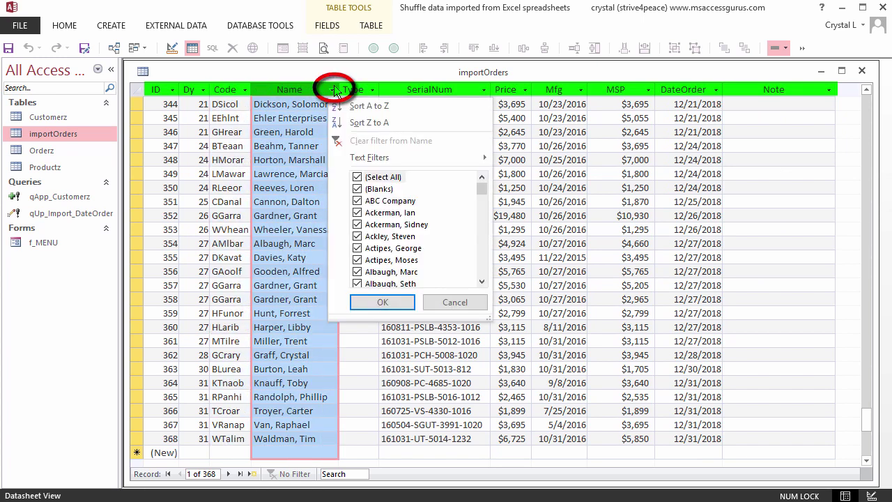
left_click(358, 179)
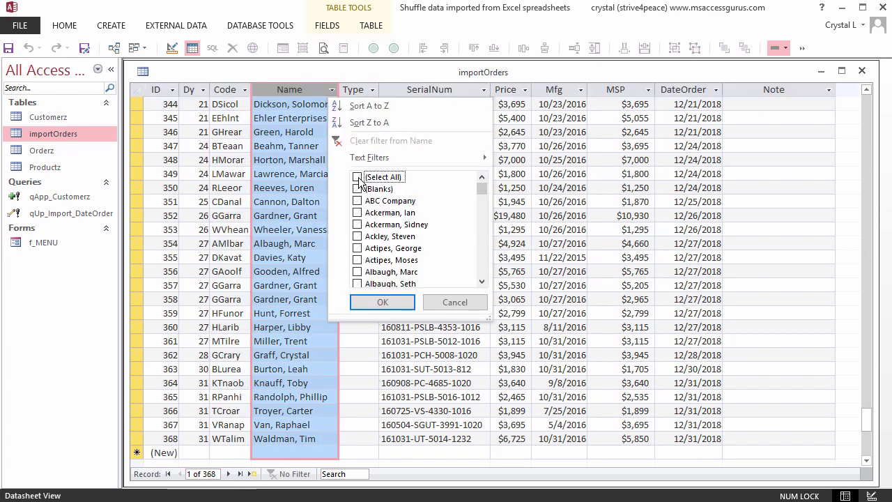
left_click(357, 249)
left_click(358, 260)
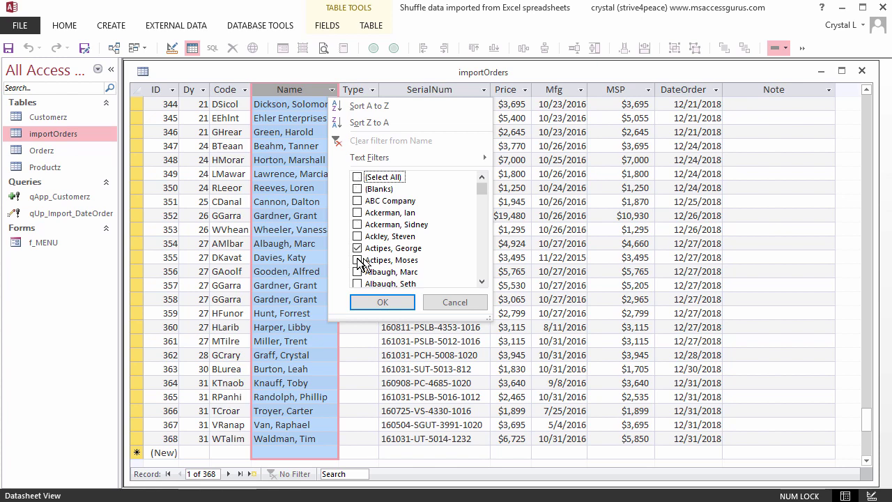
left_click(384, 302)
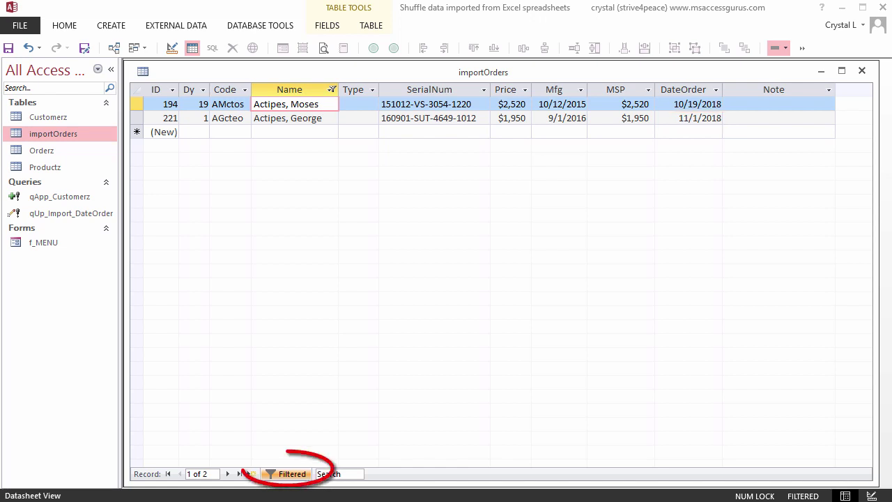
Step: Remove the Name filter to show all 368 records and add a Totals row
left_click(301, 474)
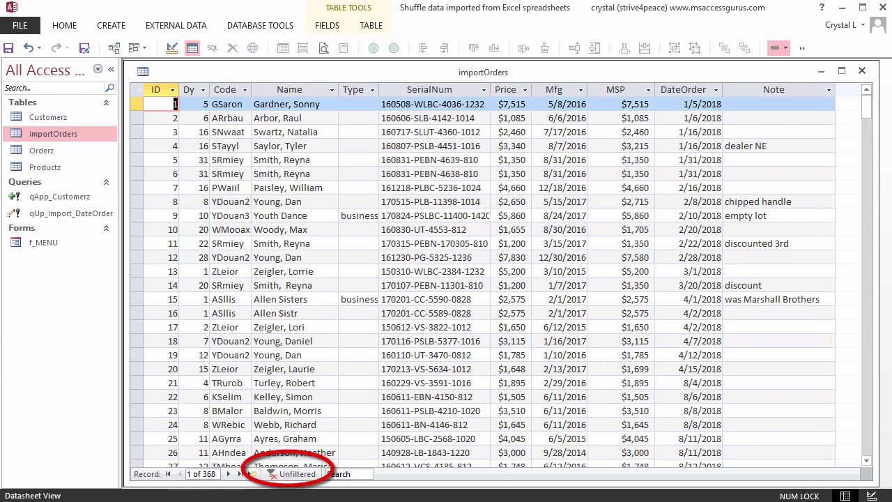
left_click(64, 28)
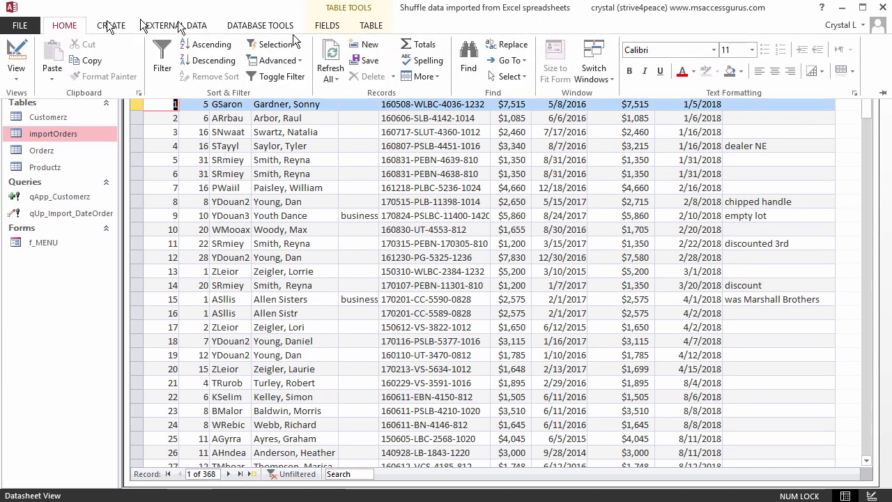
left_click(416, 46)
Step: Sum Price to $1,204,093 in the totals row and widen Price so it's readable
left_click(498, 304)
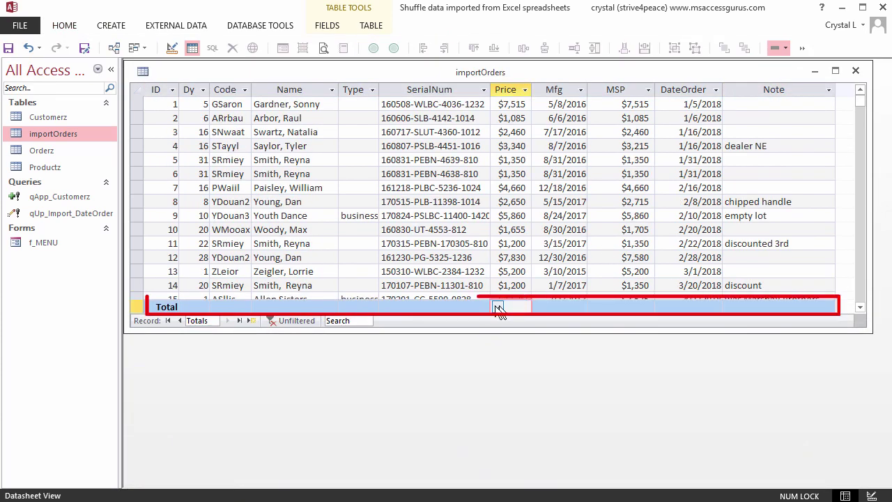
left_click(498, 307)
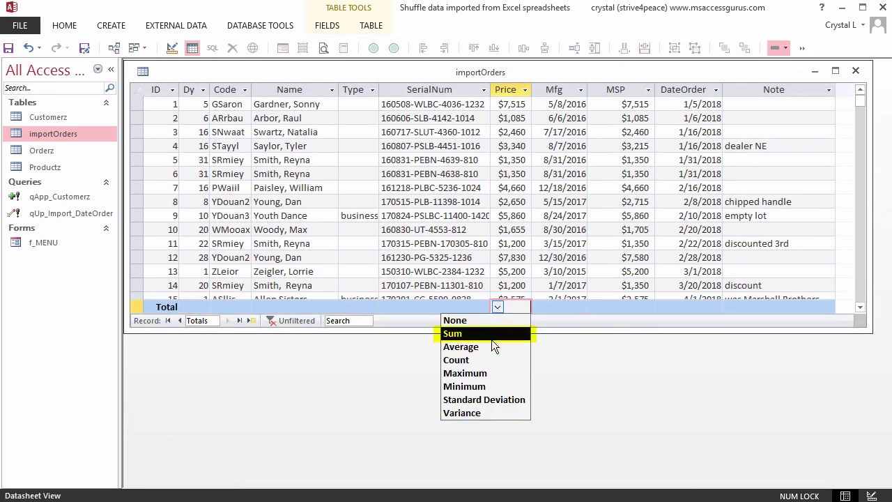
left_click(491, 338)
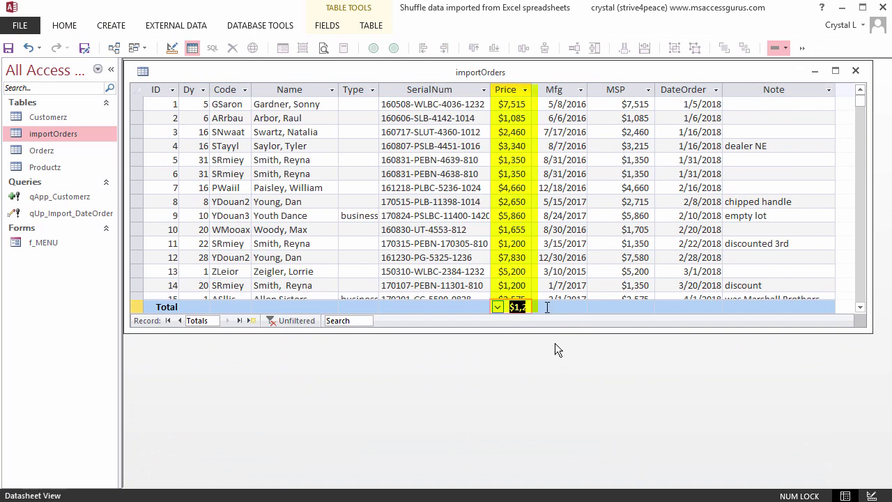
left_click_drag(537, 90, 539, 85)
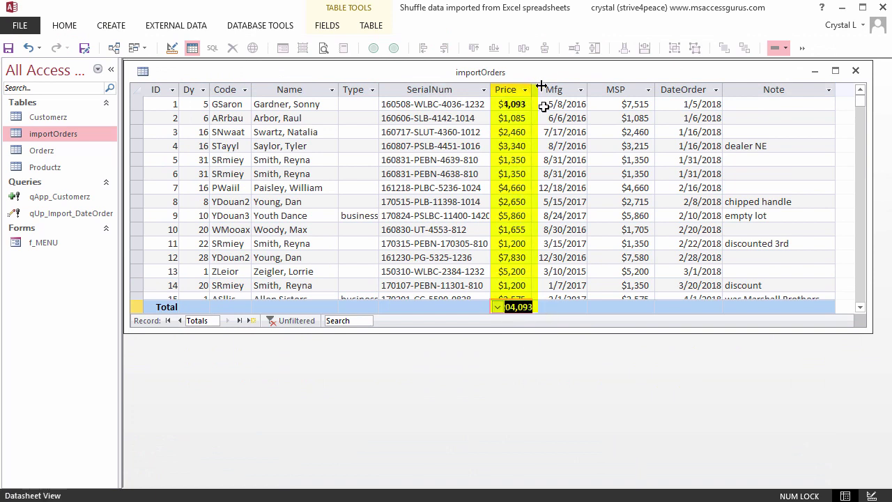
left_click(568, 307)
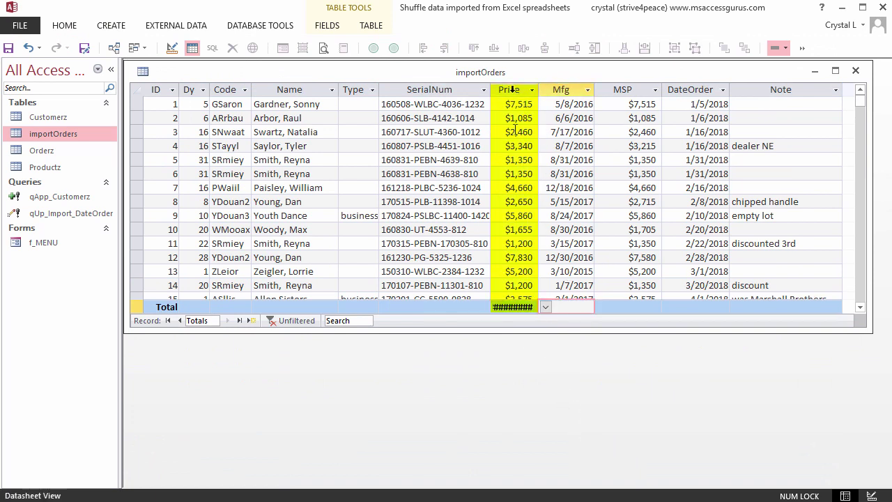
double_click(538, 88)
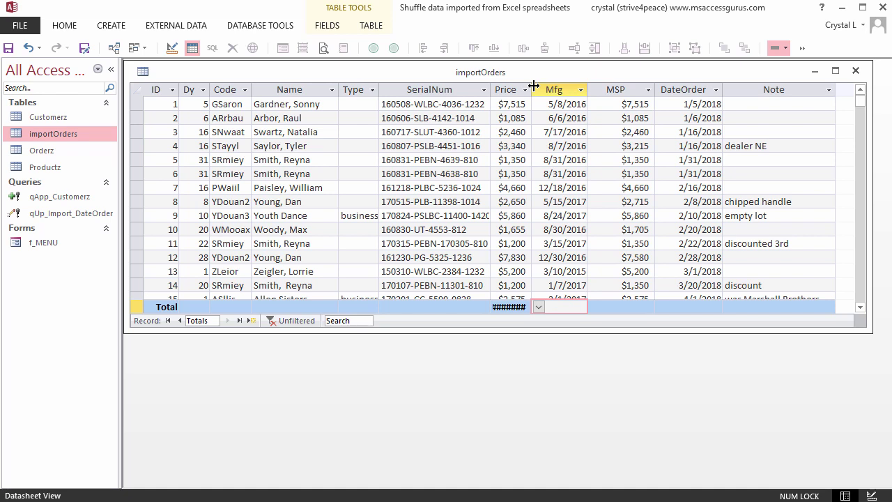
left_click_drag(533, 85, 556, 85)
Step: Sum the MSP column to $1,167,710 in the totals row and go to a new blank record
left_click(643, 306)
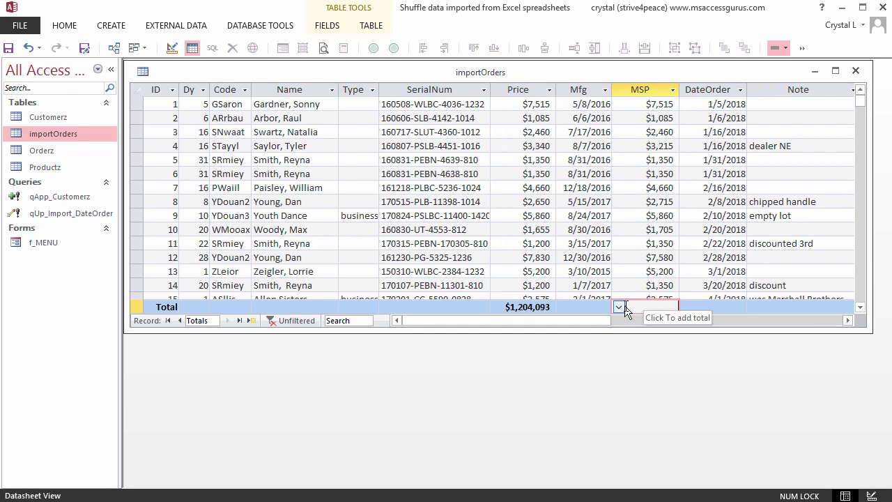
left_click(618, 305)
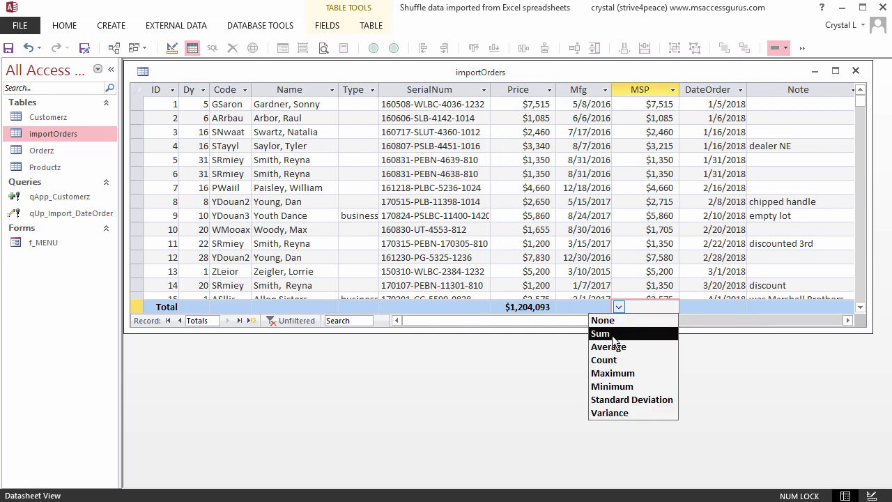
left_click(612, 336)
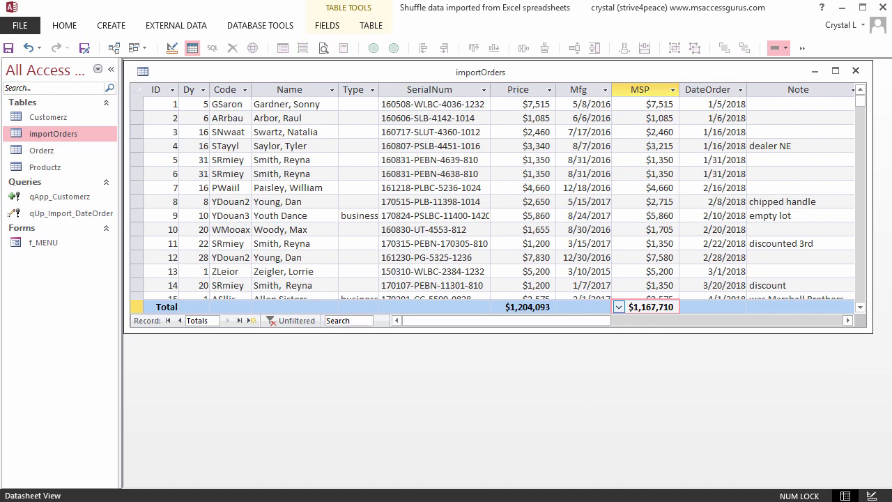
left_click(253, 321)
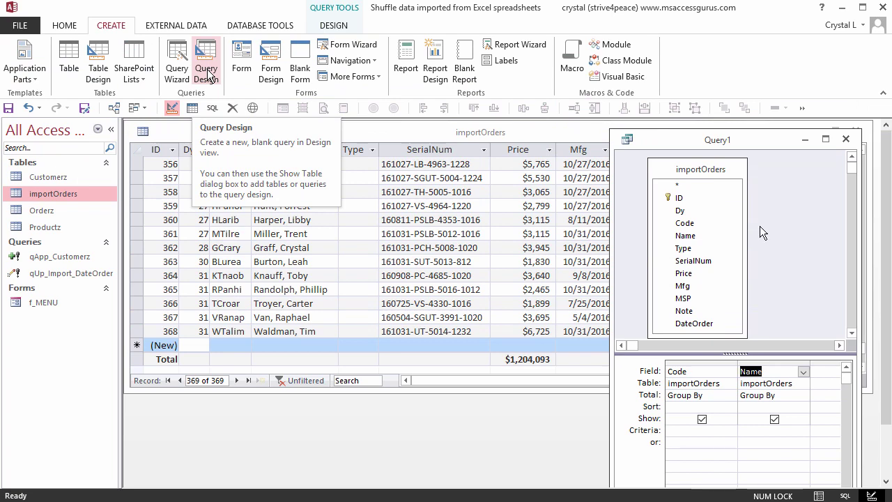
Step: Run the Code/Name grouped query in Datasheet View, starting with ABC Company
left_click(761, 225)
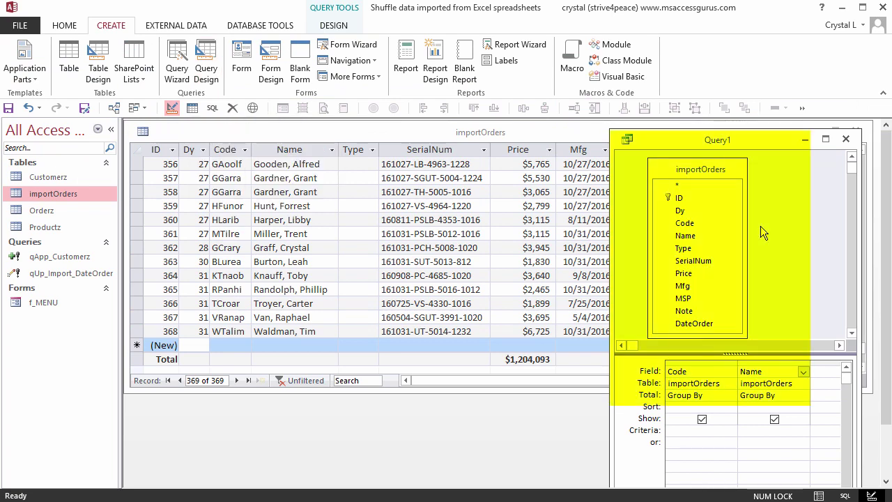
right_click(761, 226)
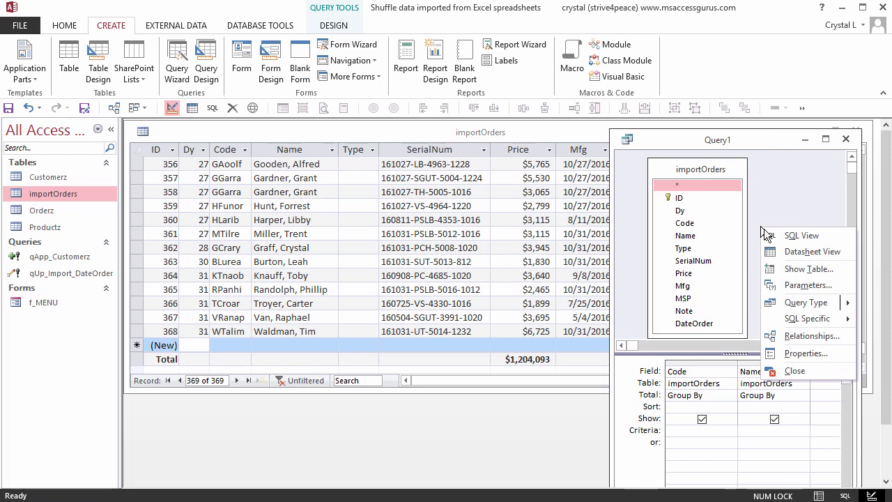
left_click(802, 258)
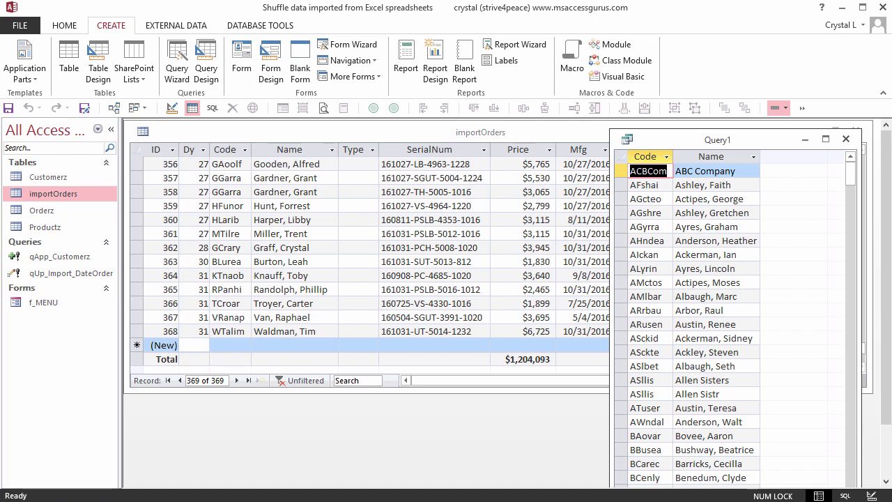
Step: Fill the new record with Code ACBCom and Name ABC Company from Query1, and Type recycling
right_click(649, 176)
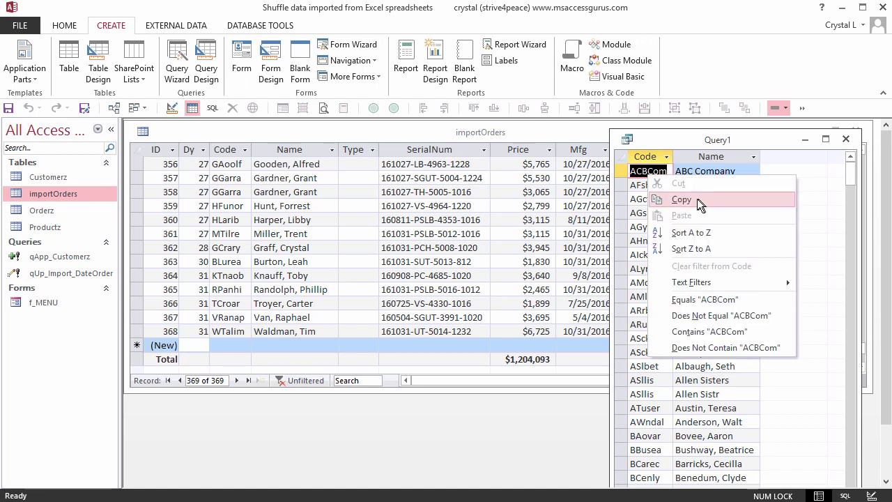
left_click(697, 198)
left_click(225, 343)
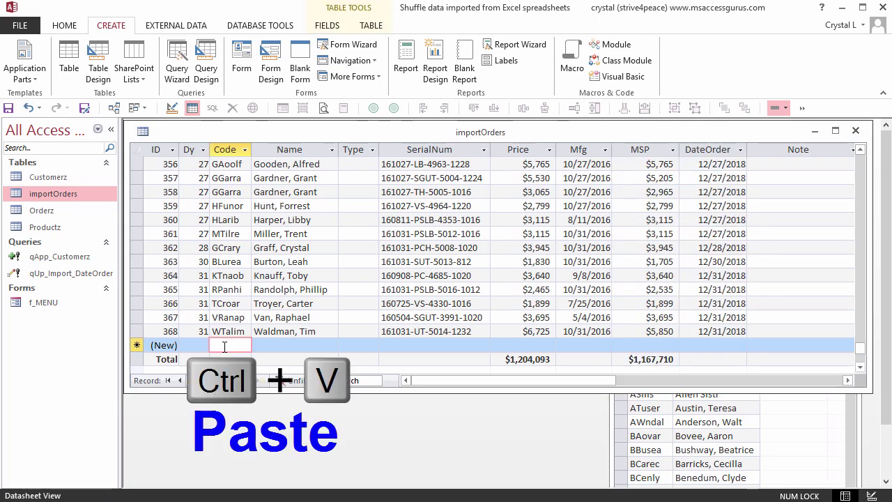
key("ctrl+v")
left_click(718, 174)
left_click(718, 175)
key("ctrl+c")
left_click(291, 345)
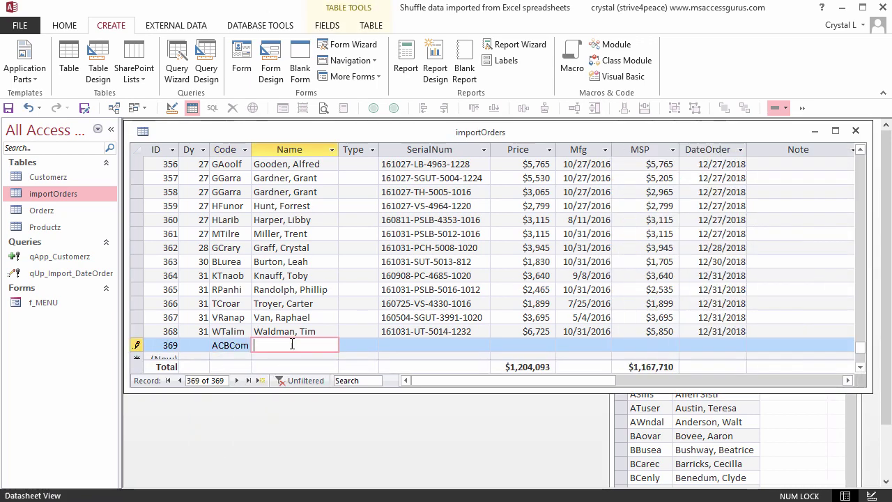
key("ctrl+v")
key("Tab")
type("recycling")
Step: Enter serial 180515-PLB-11398-1014, price 2,650, Mfg 5/15/2018 and MSP 2,715
key("Tab")
type("180515-PLB-11398-1014")
key("Tab")
type("2")
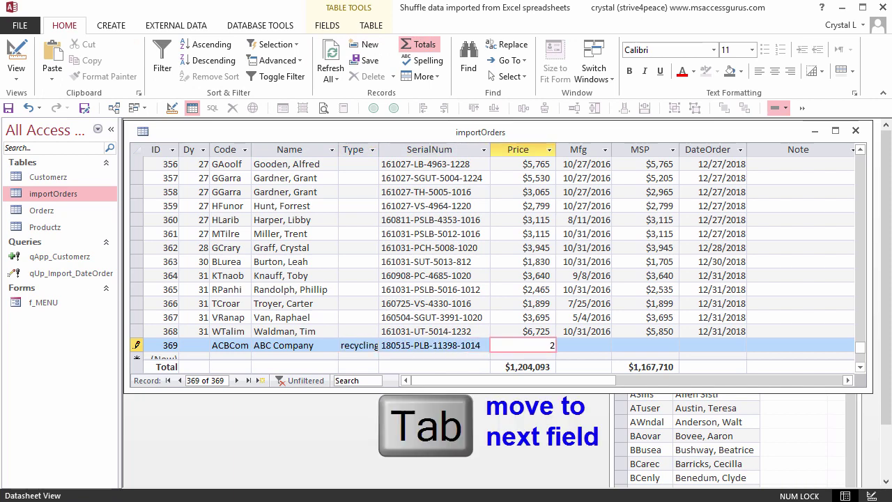
type(",650")
key("Tab")
type("5/15/")
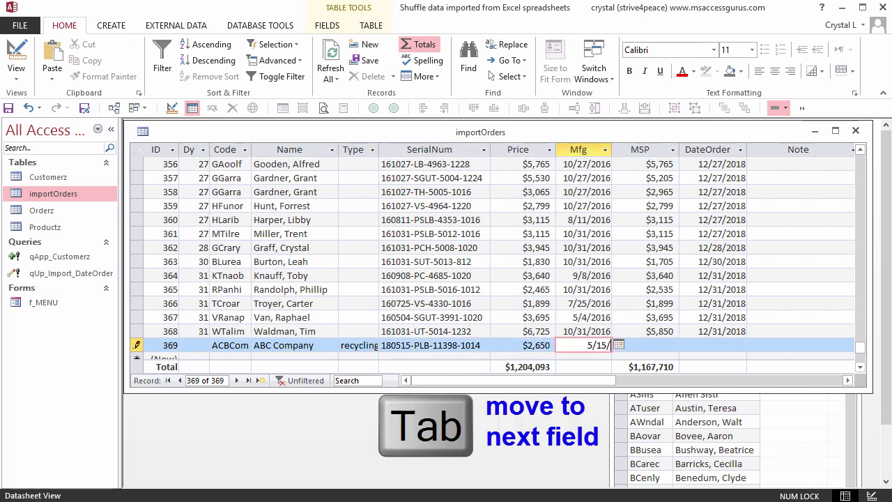
type("2018")
key("Tab")
type("2,")
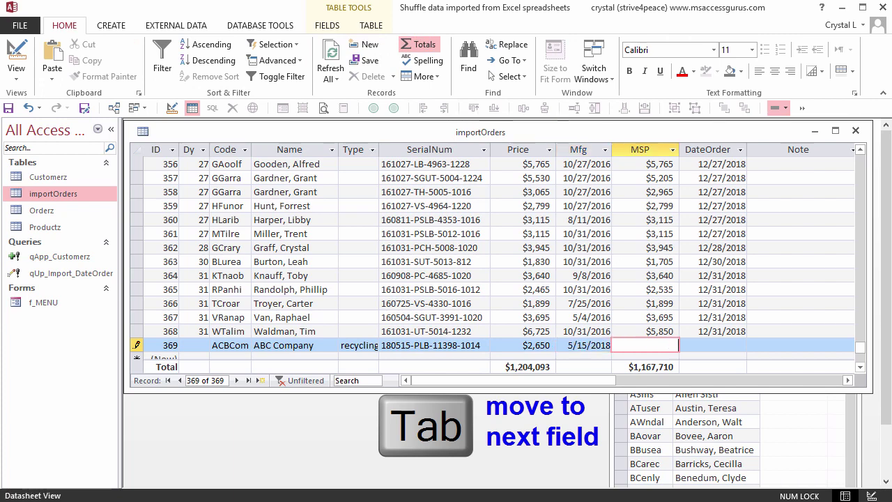
type("715")
Step: Add order date 5/15/2018 and note 'correct name is ABC company', save, and maximise the table
key("Tab")
type("5/1")
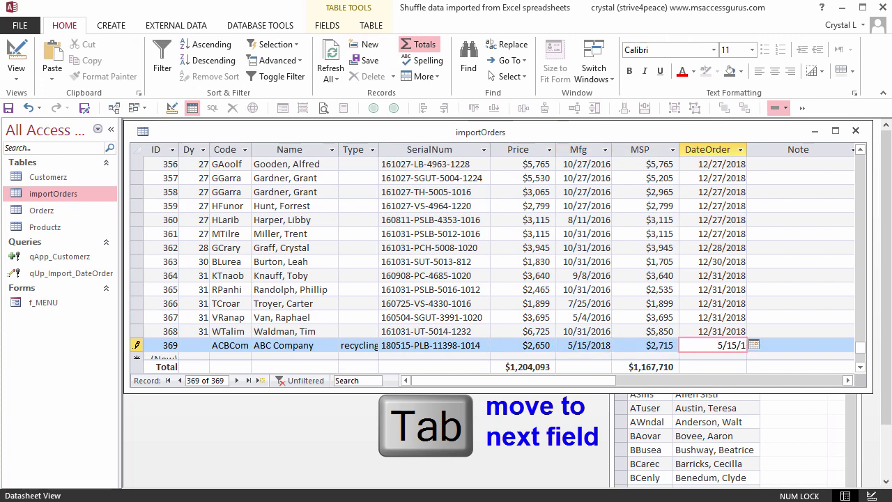
type("5/2018")
key("Tab")
type("correct name is ")
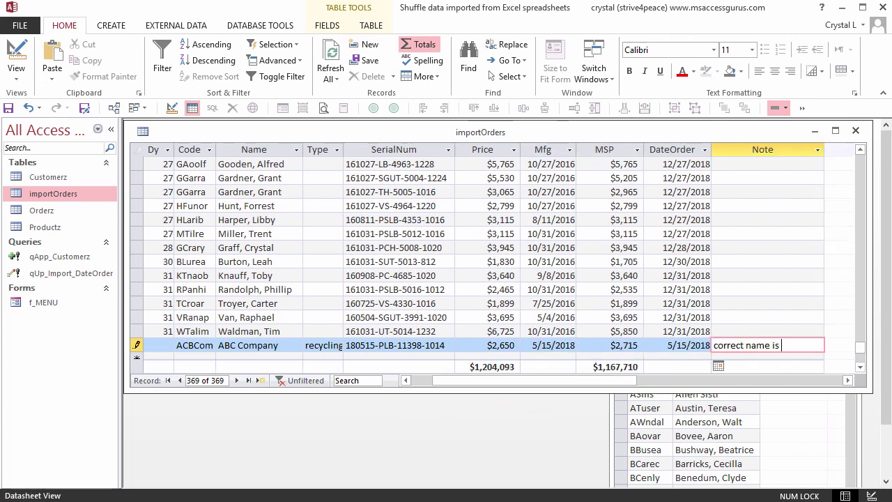
type("ABC company")
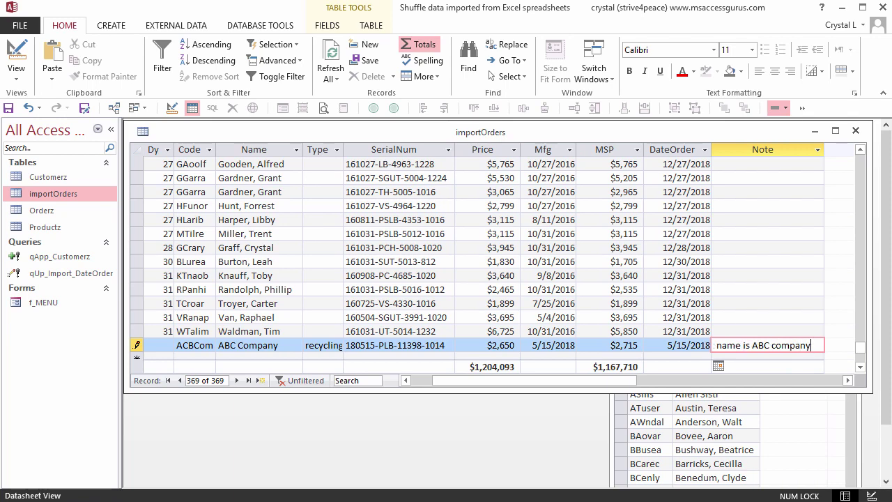
key("shift+Return")
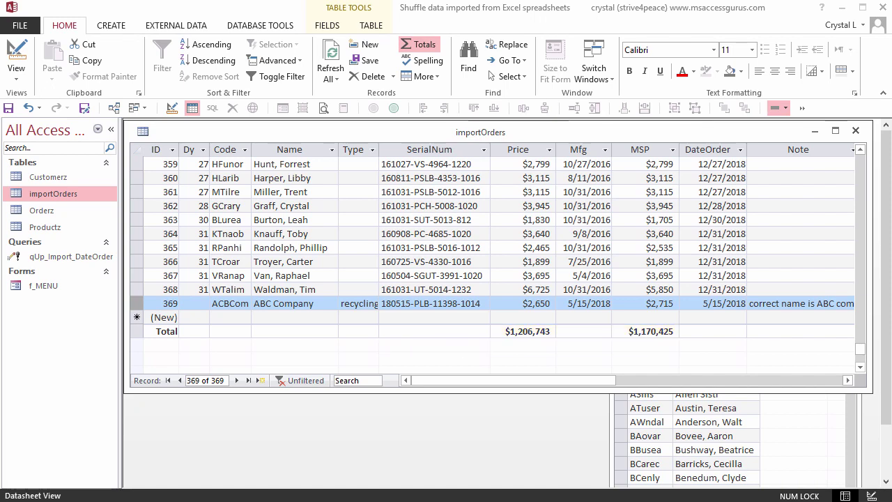
key("ctrl+F1")
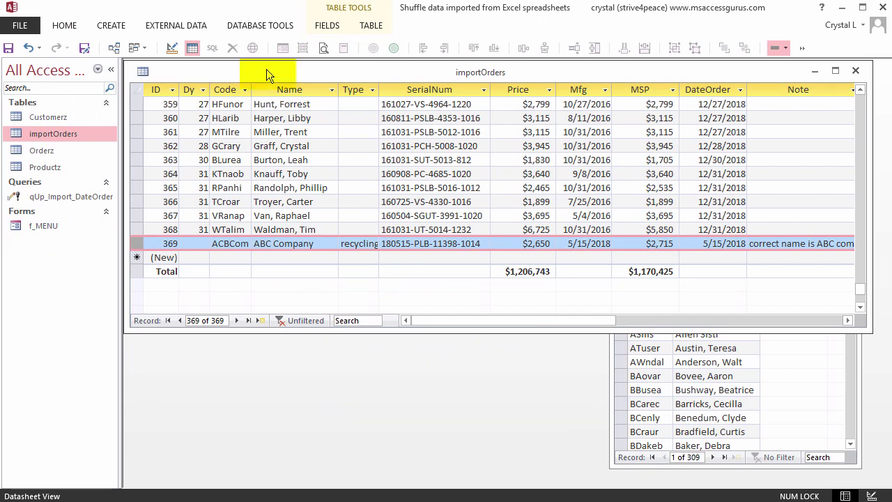
double_click(266, 69)
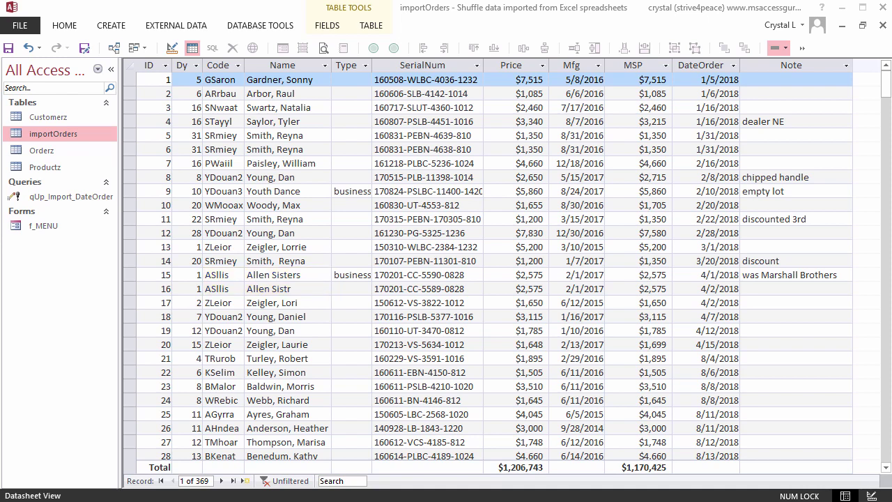
Step: Filter Name to (Blanks), leaving the one ACBCom record, and select its code
left_click(324, 66)
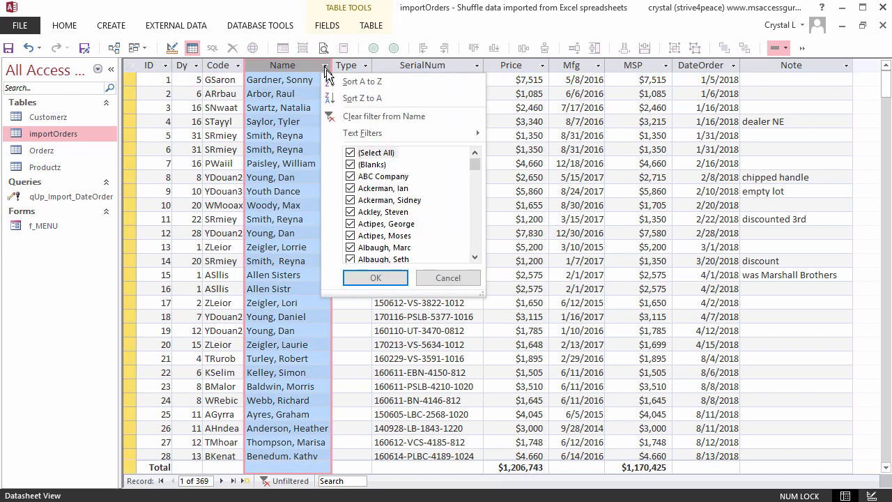
left_click(351, 152)
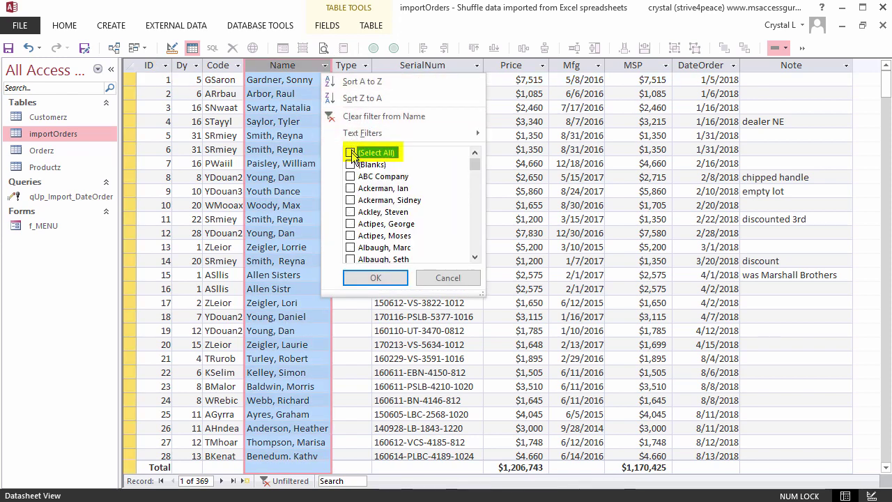
left_click(351, 165)
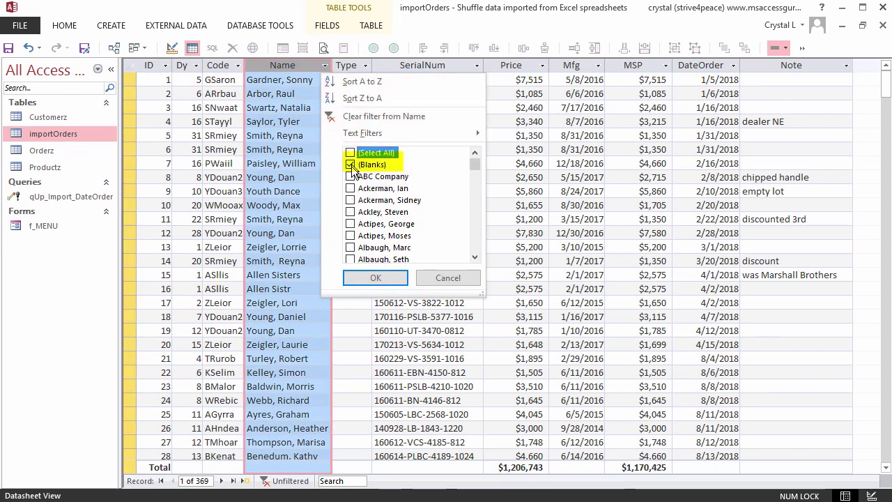
left_click(388, 279)
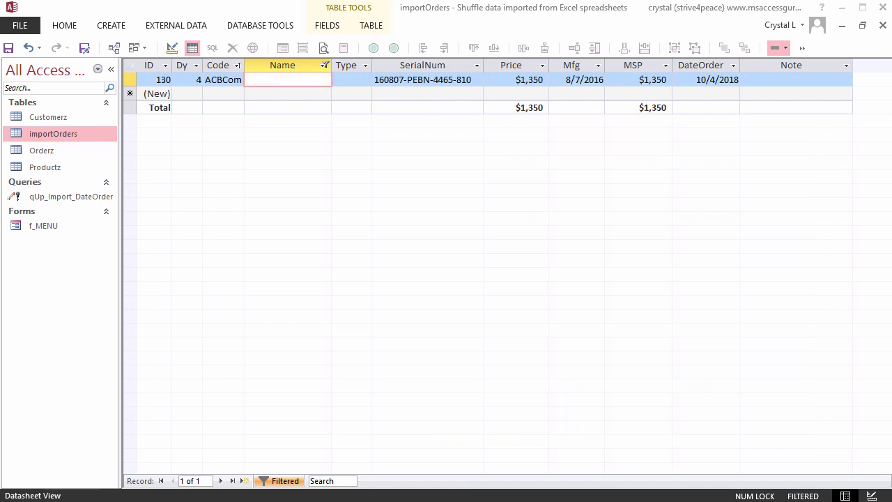
left_click(209, 79)
right_click(229, 82)
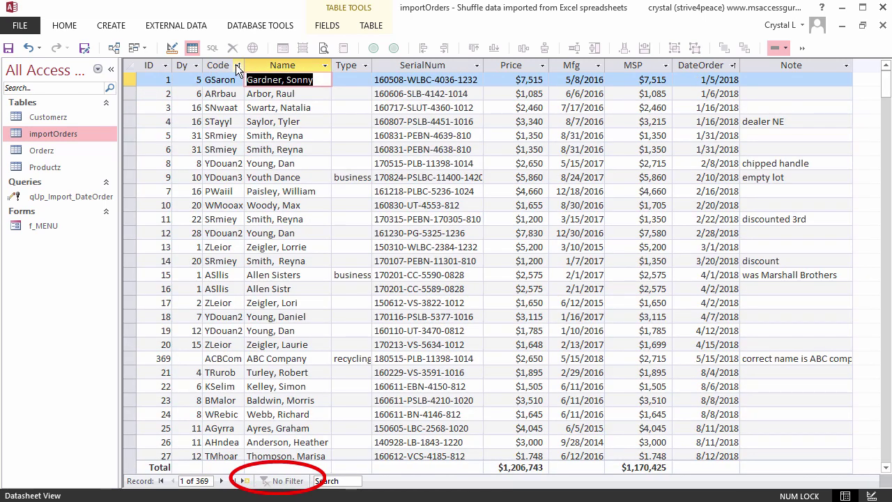
Step: Filter Code to equal the pasted value ACBCom, showing its 18 records
left_click(237, 65)
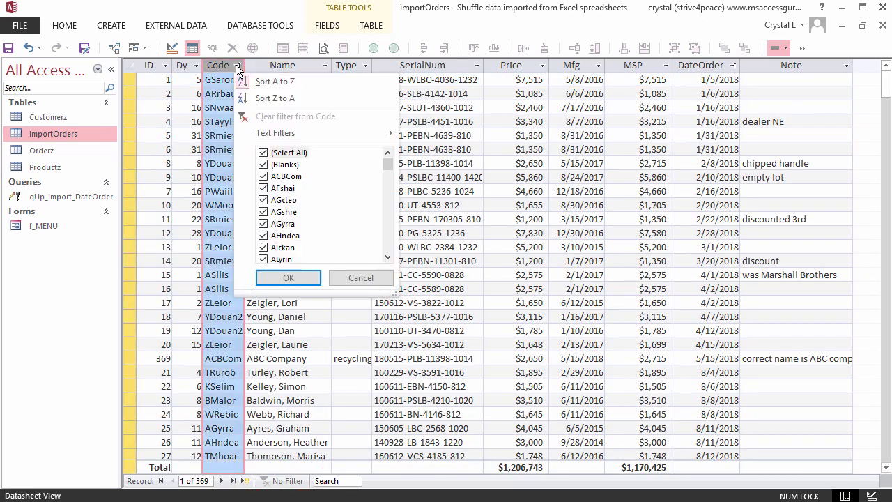
mouse_move(286, 137)
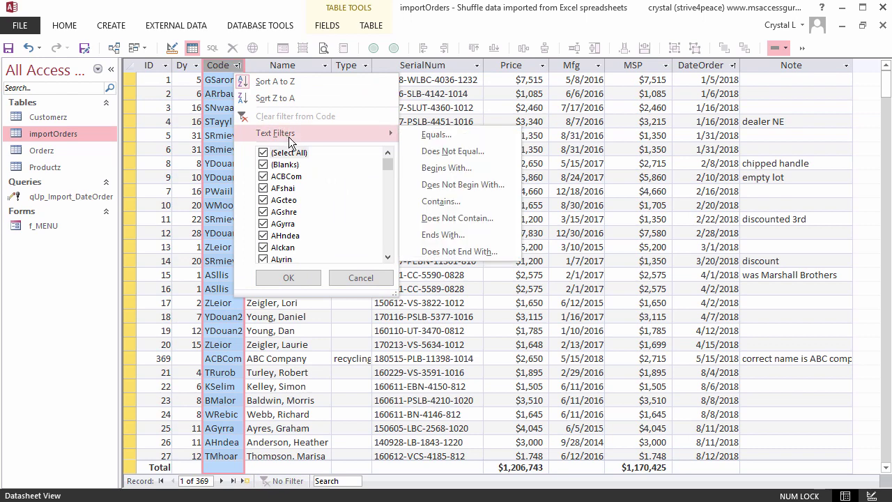
left_click(442, 133)
key("ctrl+v")
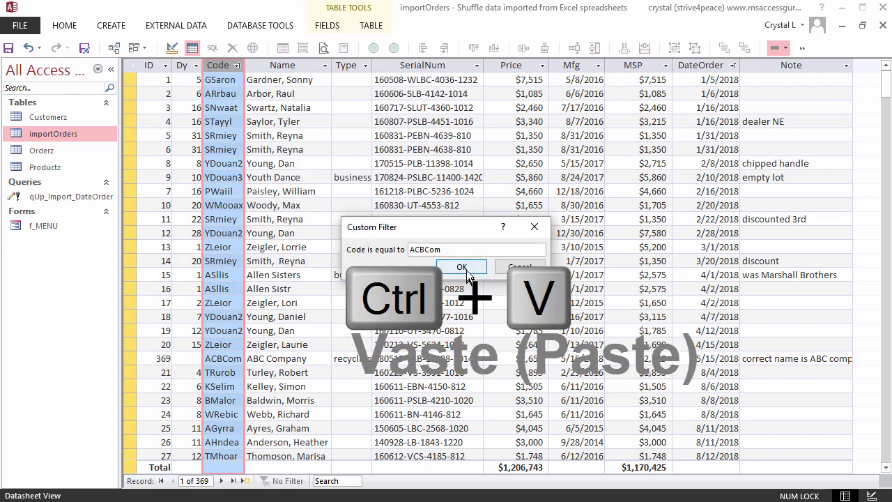
left_click(462, 268)
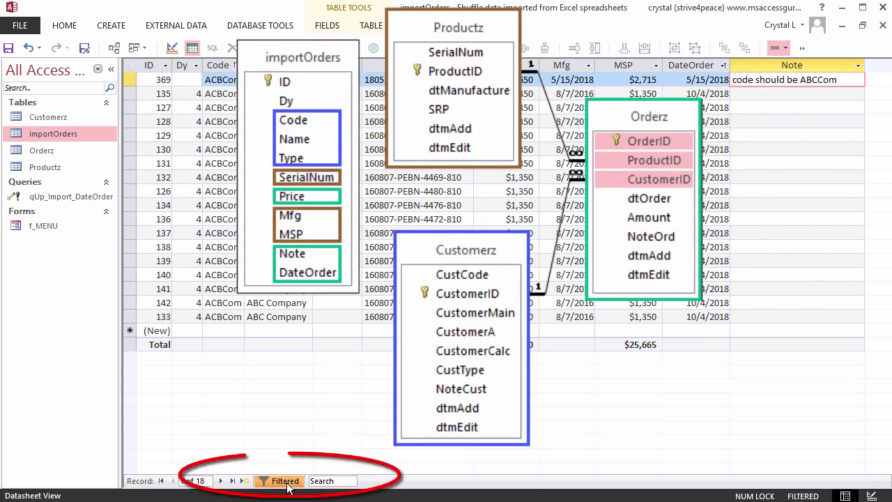
Step: Unfilter to all 369 records and autofit the Name column width
left_click(285, 481)
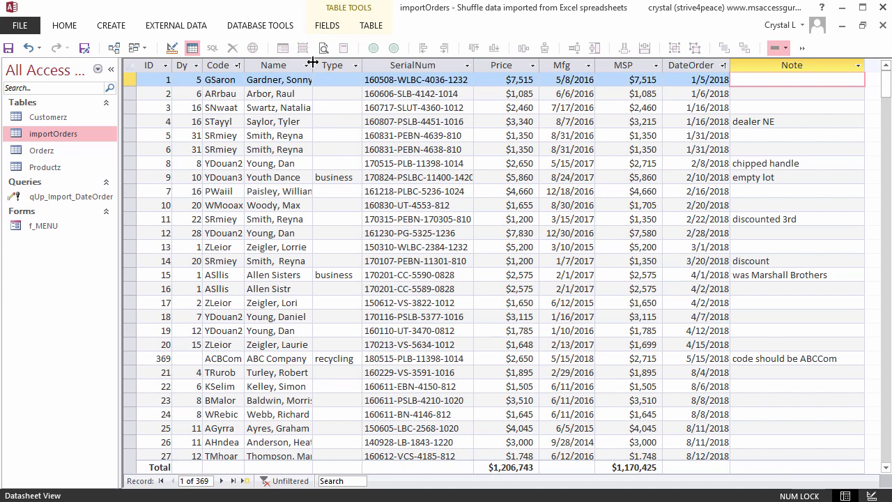
double_click(313, 64)
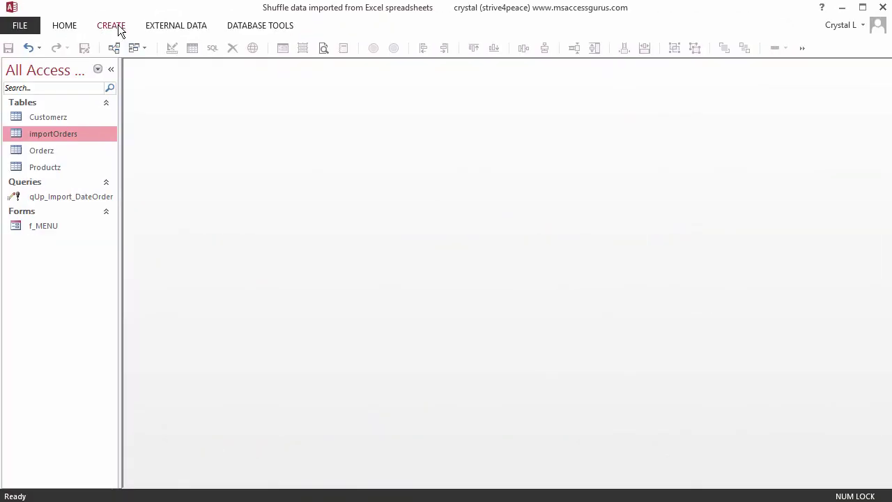
Step: Start a new Query Design with the importOrders table added and its field list enlarged
left_click(116, 28)
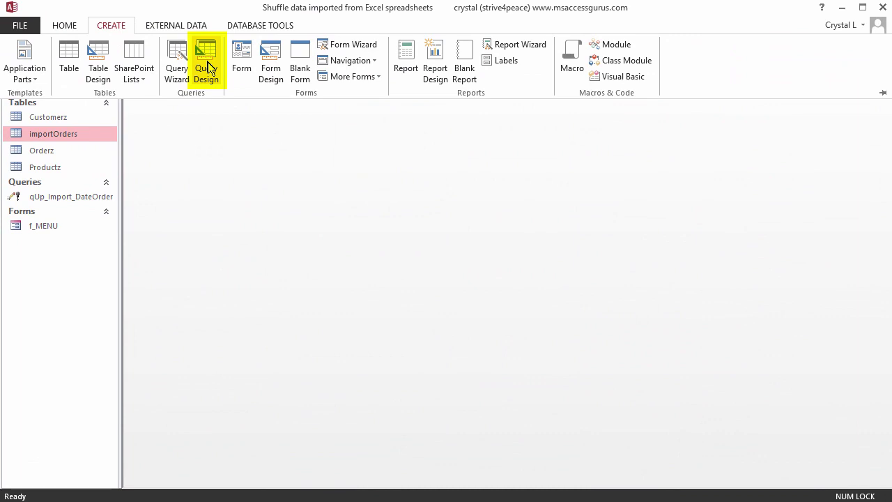
left_click(208, 67)
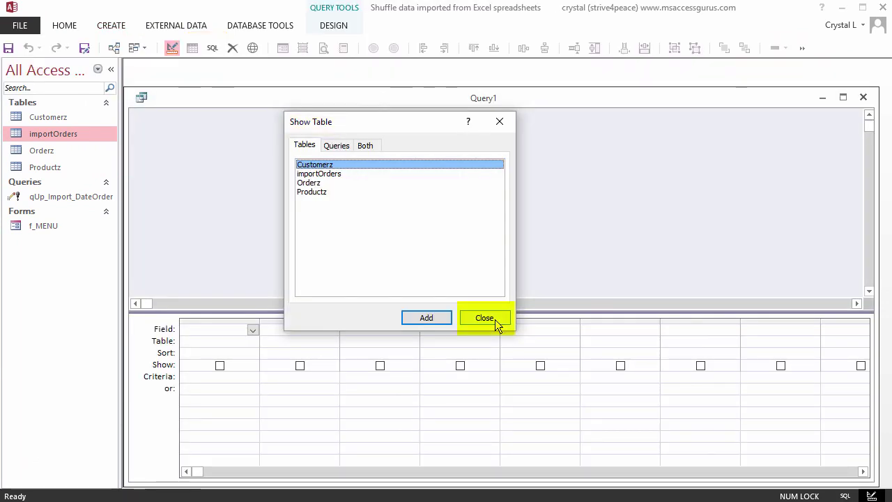
left_click(495, 320)
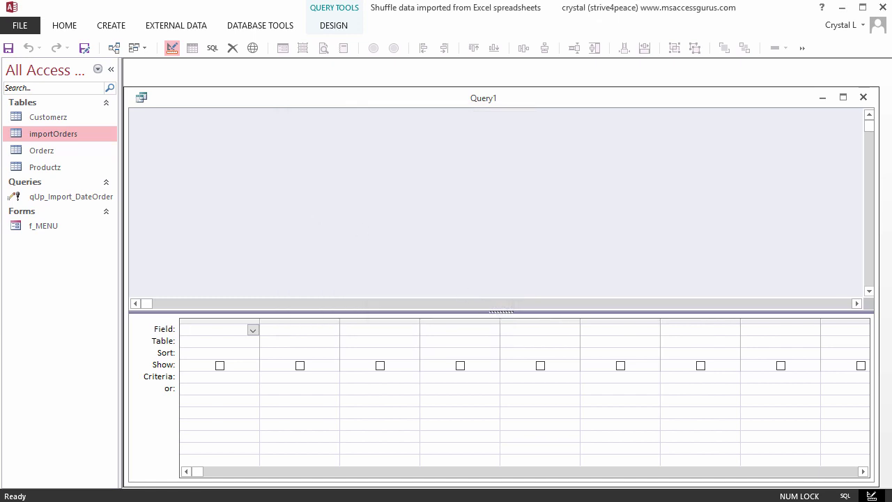
left_click_drag(42, 133, 277, 143)
left_click_drag(293, 224, 281, 295)
left_click_drag(495, 312, 494, 359)
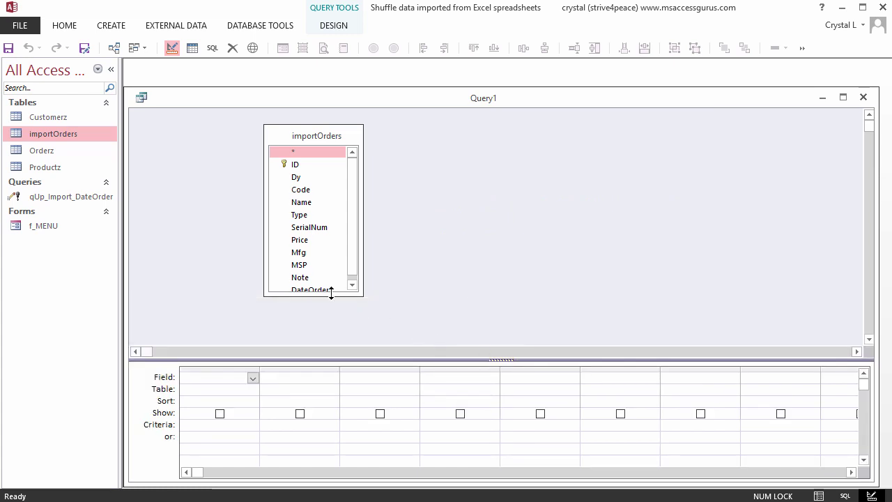
left_click_drag(331, 293, 333, 311)
Step: Place the Code, Name and Type fields on the design grid
left_click(300, 194)
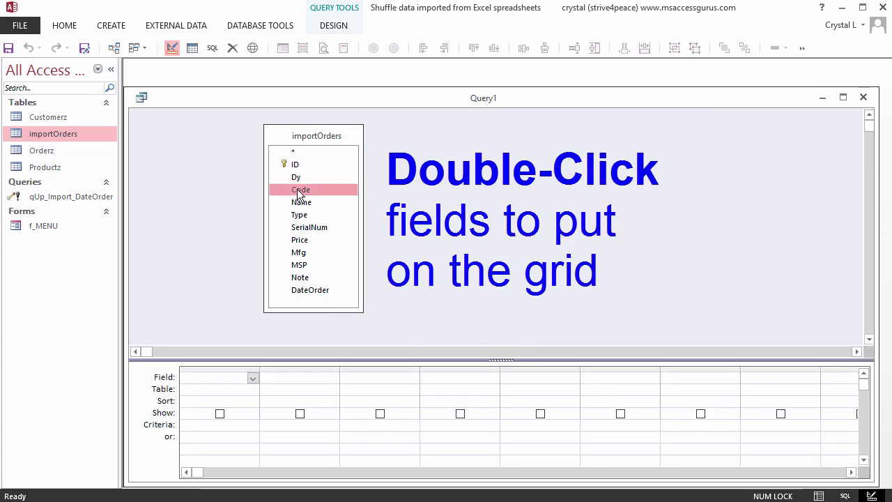
double_click(298, 194)
double_click(302, 202)
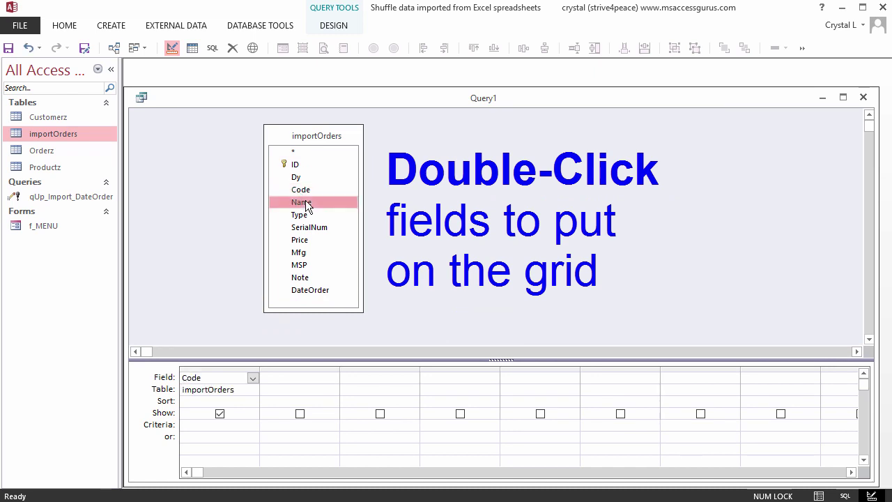
left_click(300, 215)
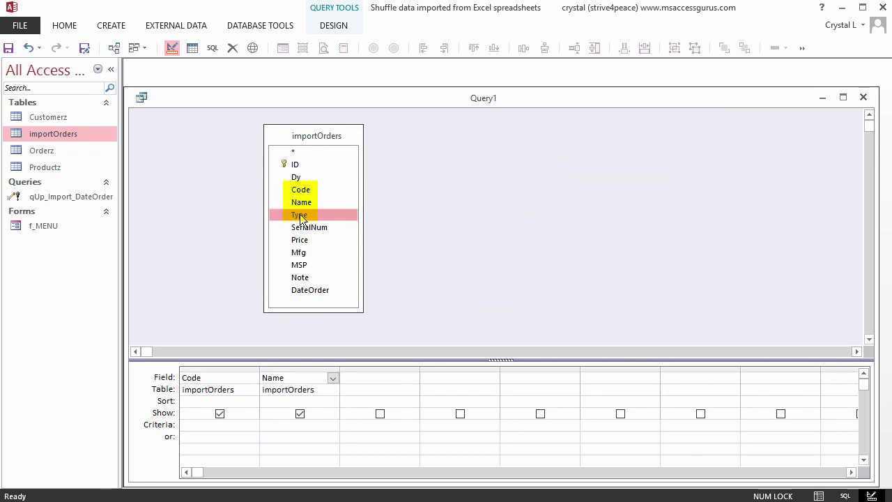
double_click(299, 216)
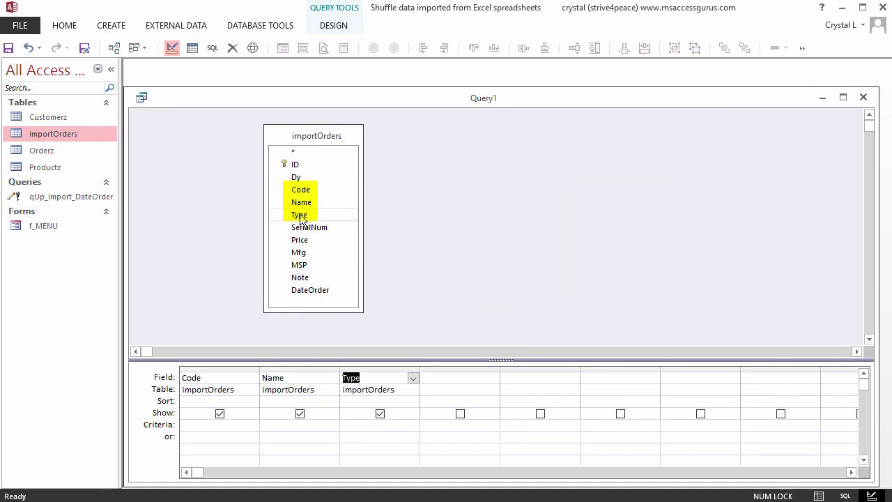
Step: Sort Query1 ascending by Code and select the ACBCom rows grouped at the top
left_click(197, 52)
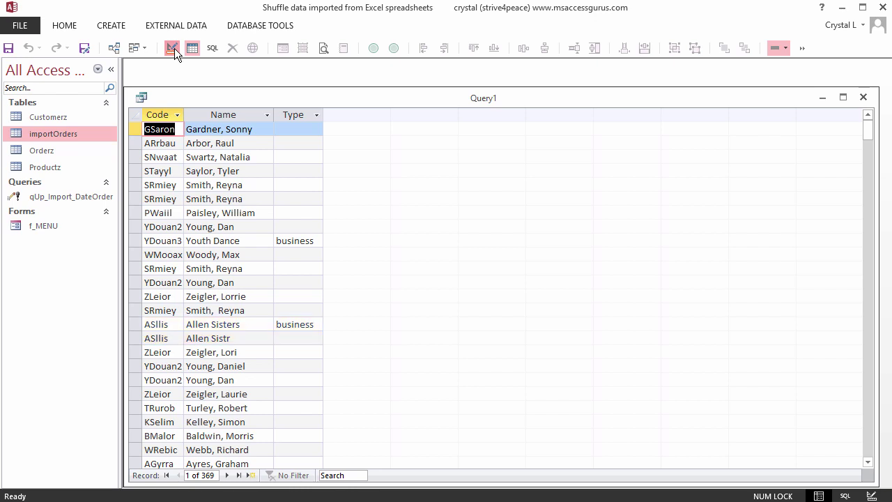
left_click(175, 48)
left_click(253, 401)
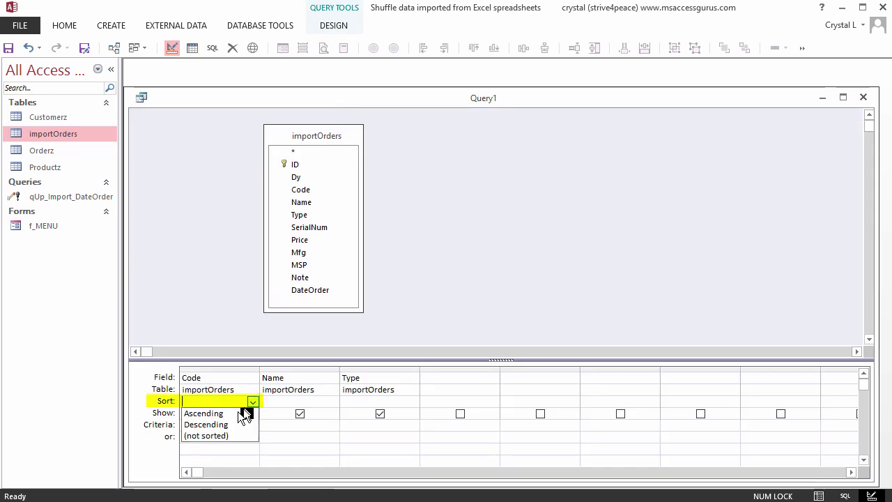
left_click(237, 412)
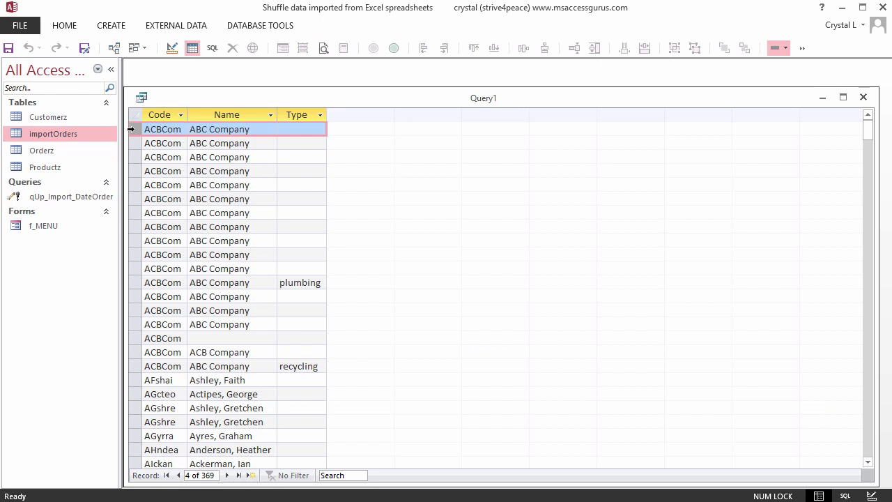
left_click_drag(130, 129, 126, 364)
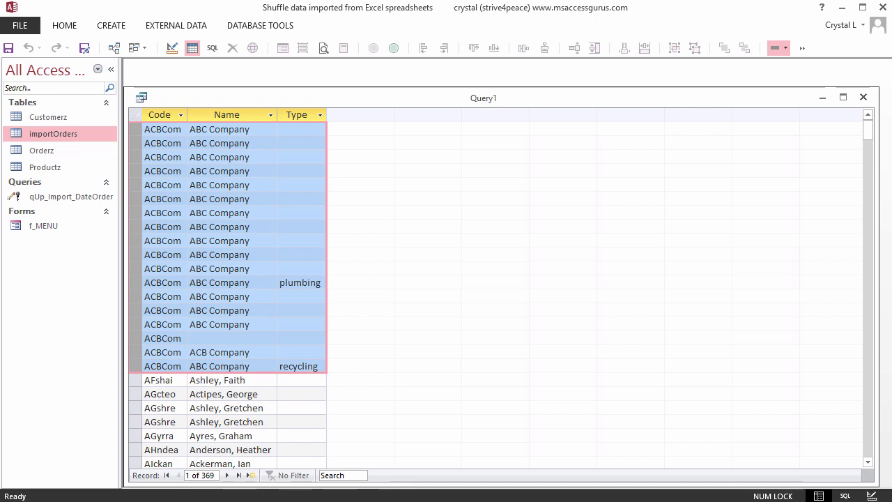
Step: Turn on Totals to group Query1 by Code, Name and Type, then run it for 313 records
left_click(64, 27)
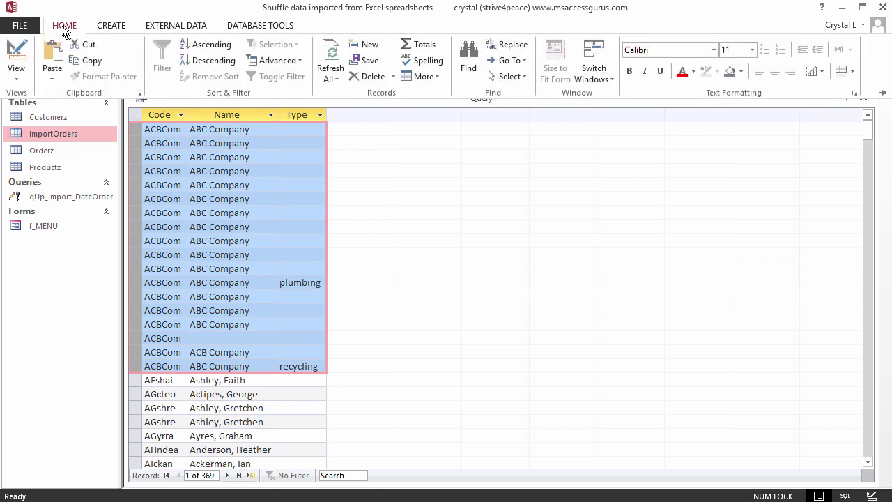
left_click(16, 52)
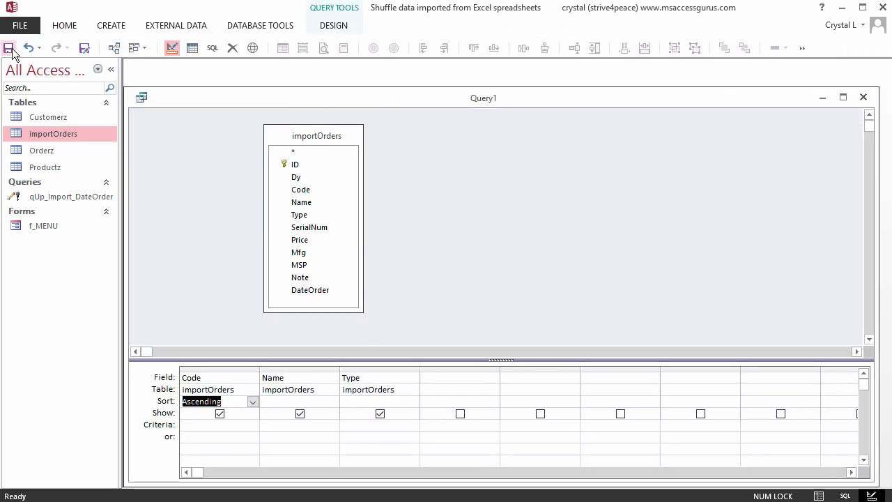
left_click(337, 25)
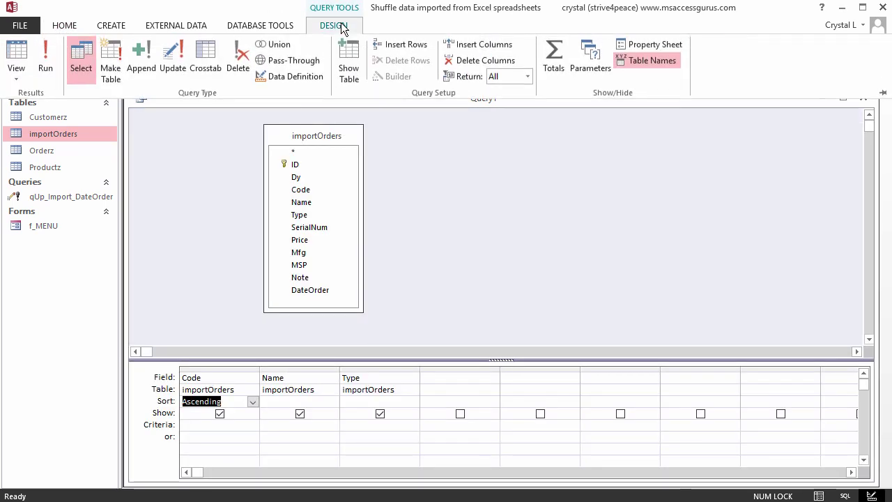
left_click(551, 61)
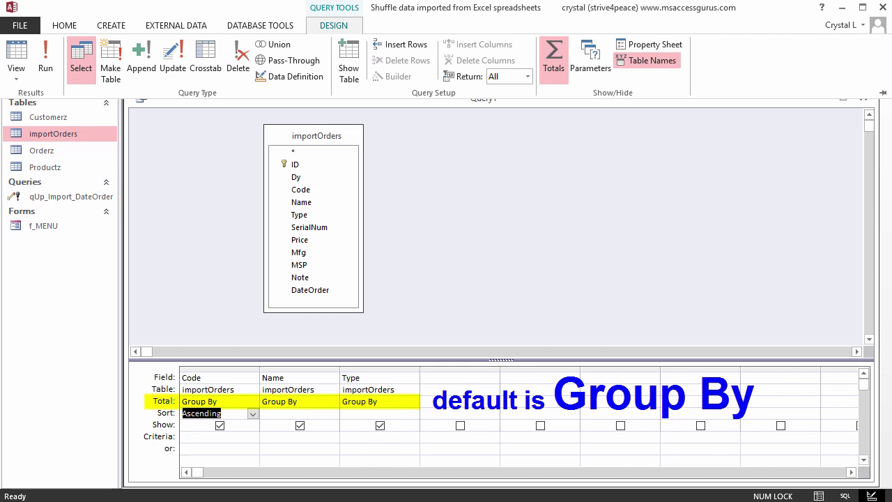
left_click(43, 59)
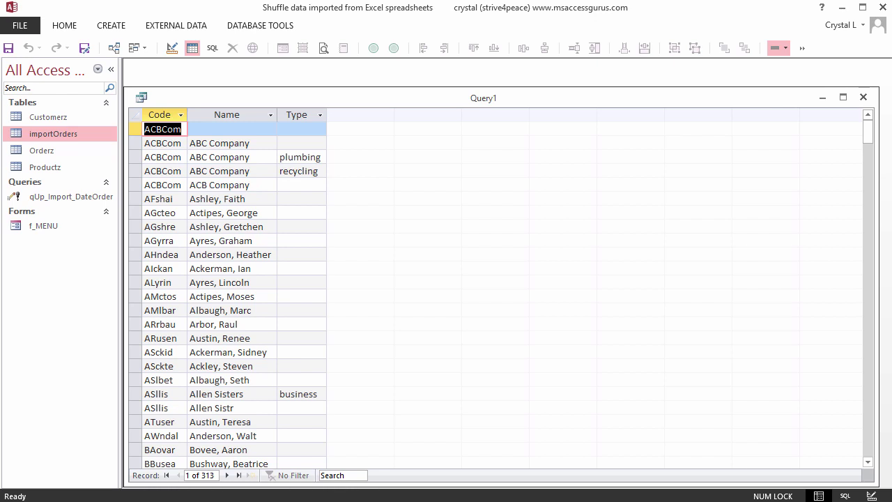
Step: Open the Query1 window's shortcut menu listing its available views
right_click(385, 100)
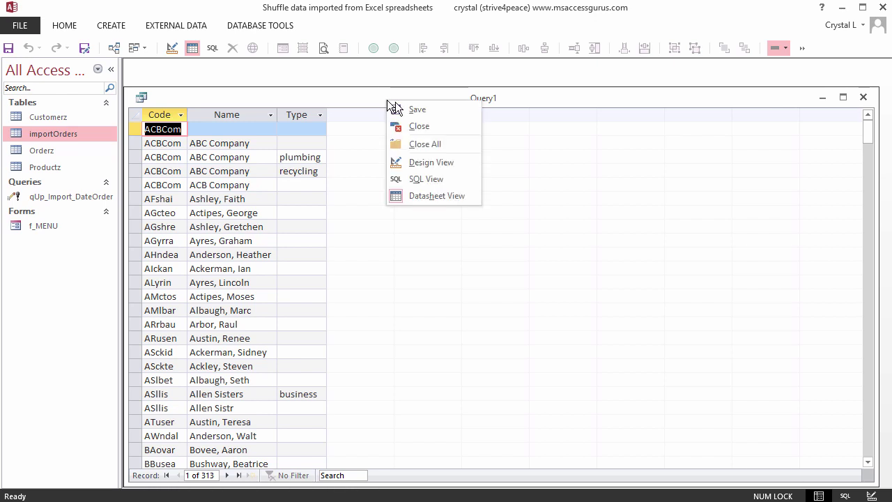
Step: Set Name and Type totals to Max, run for 301 records, and autofit the MaxOfName column
left_click(427, 162)
left_click(332, 402)
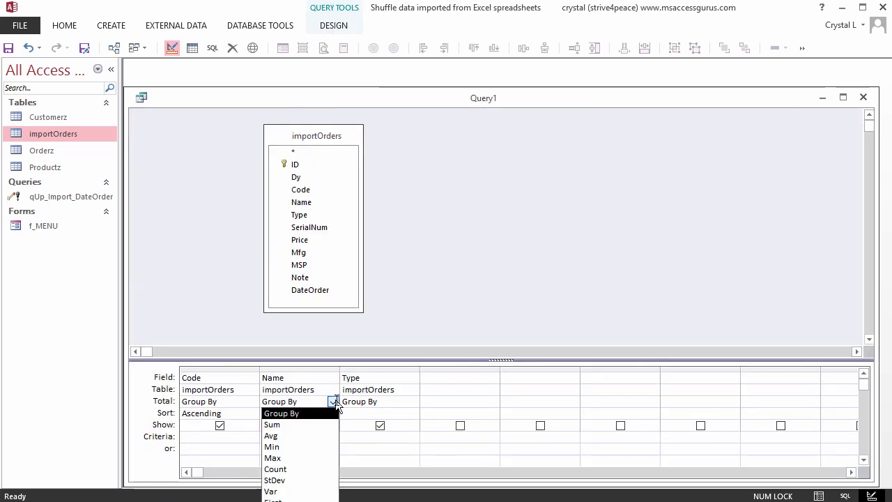
left_click(307, 458)
left_click(412, 402)
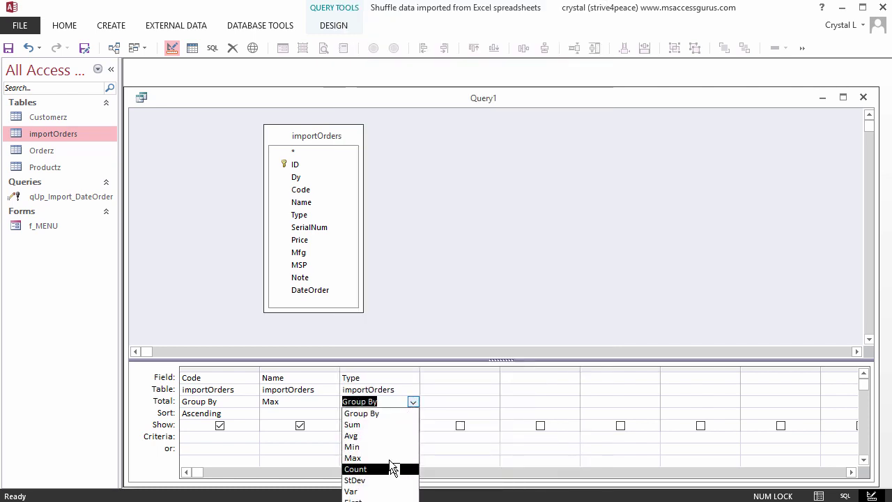
key("Escape")
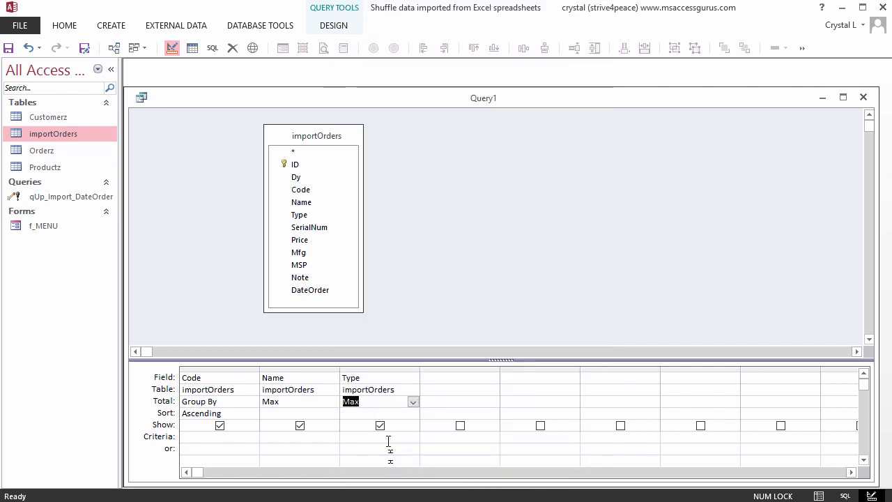
type("max")
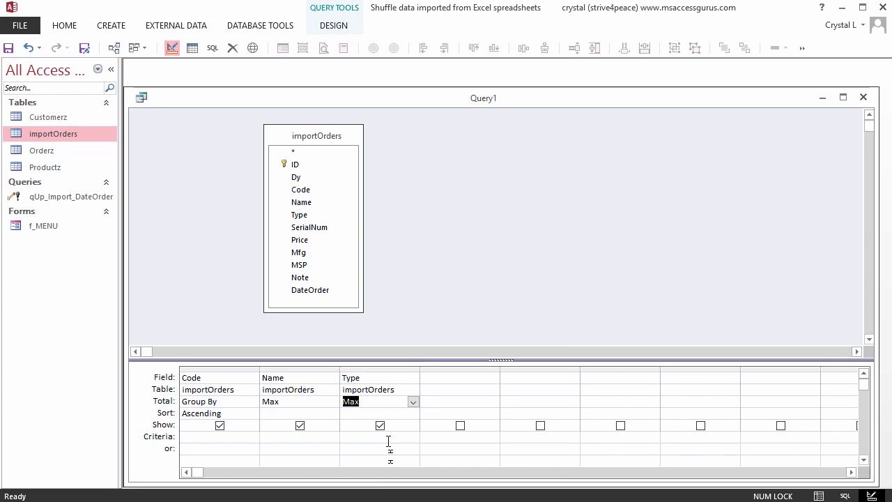
left_click(192, 47)
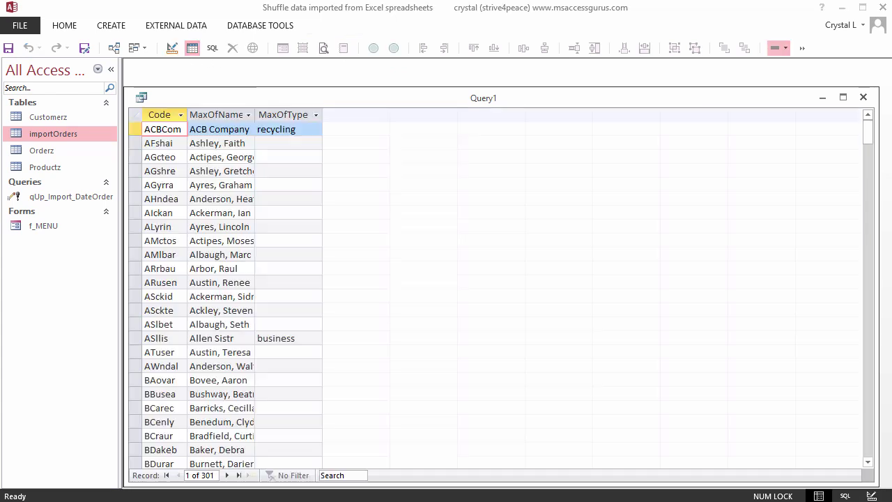
double_click(256, 110)
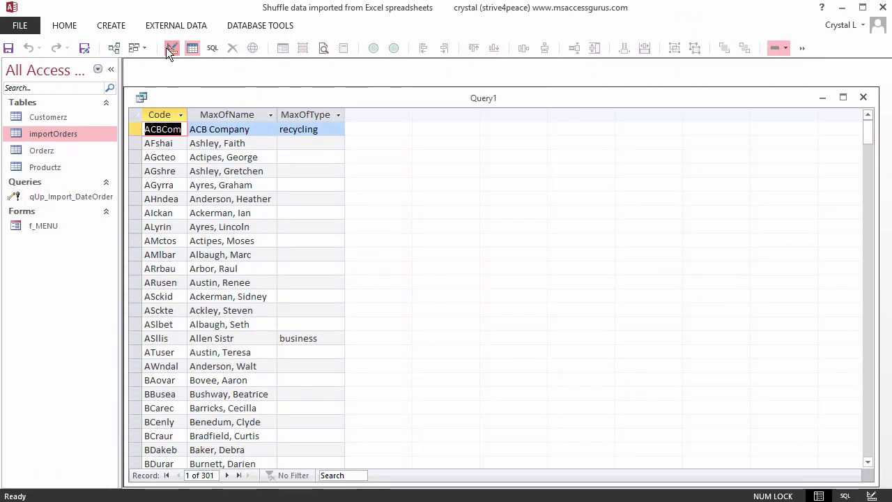
Step: Add importOrders ID with a Count total and run, showing 18 orders for ACBCom
left_click(168, 48)
double_click(297, 161)
left_click(493, 403)
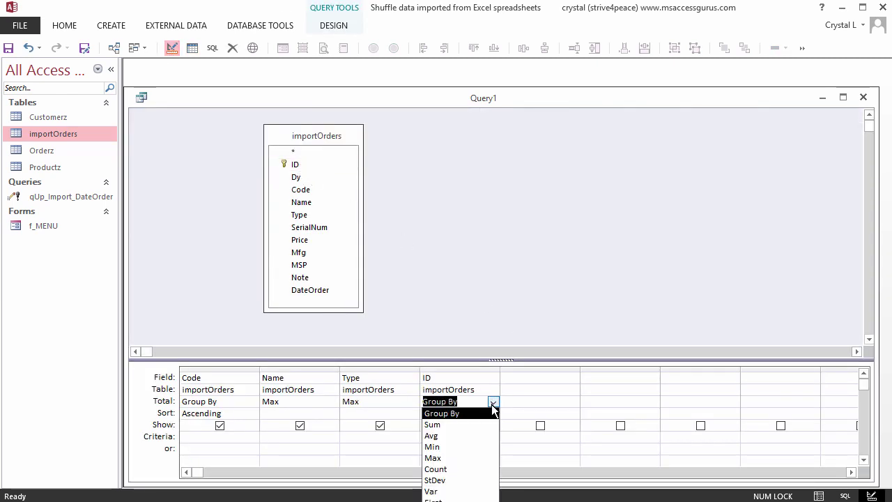
left_click(467, 472)
left_click(194, 48)
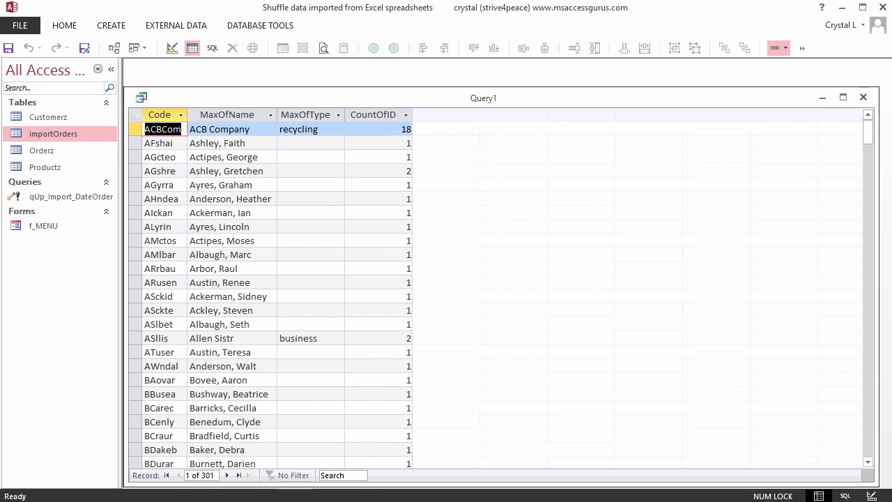
Step: Open the Customerz table in Design View from the Navigation Pane
right_click(76, 119)
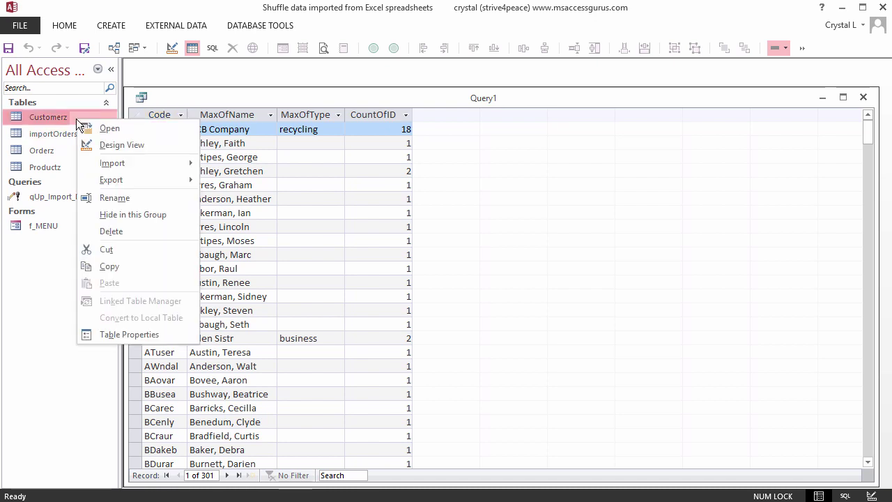
left_click(109, 145)
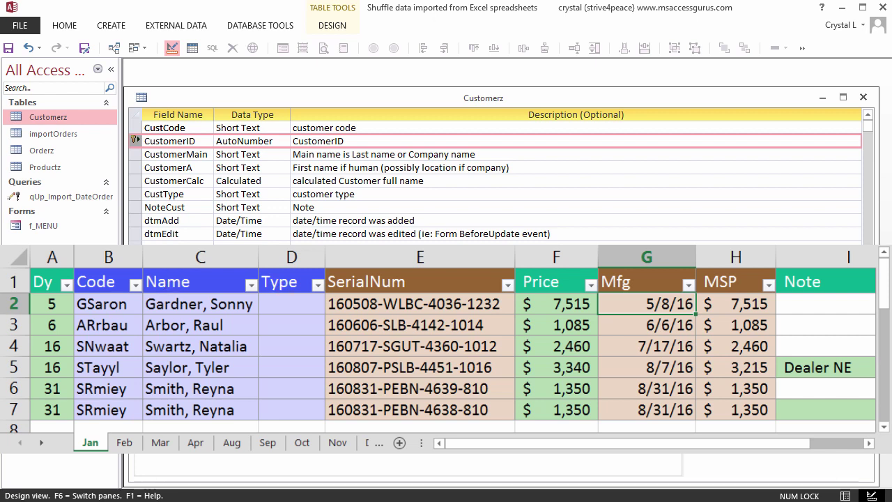
Step: Select CustCode to view its properties: field size 10, indexed with no duplicates
left_click(165, 127)
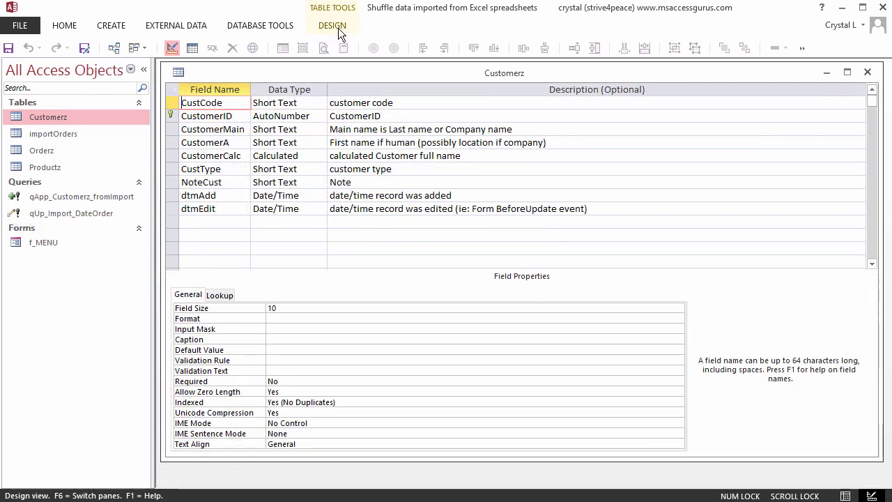
Step: Open the Customerz Indexes list and inspect the CustCode and PrimaryKey (CustomerID) indexes
left_click(338, 28)
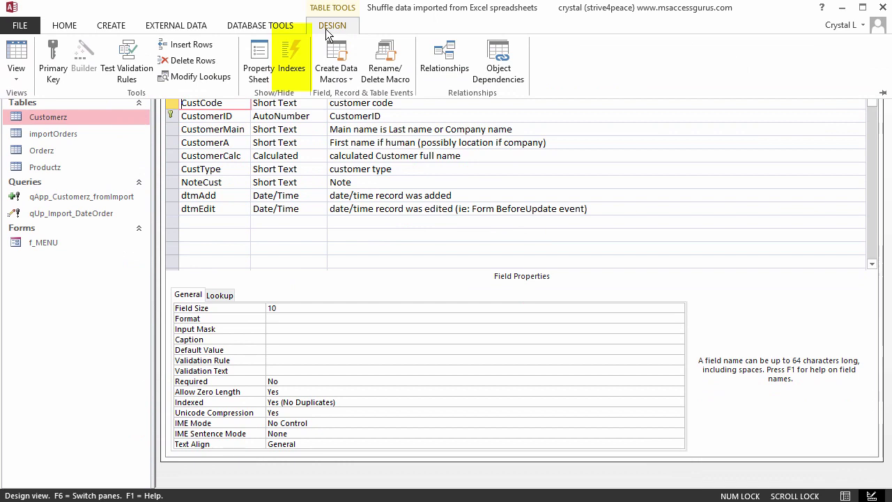
left_click(293, 52)
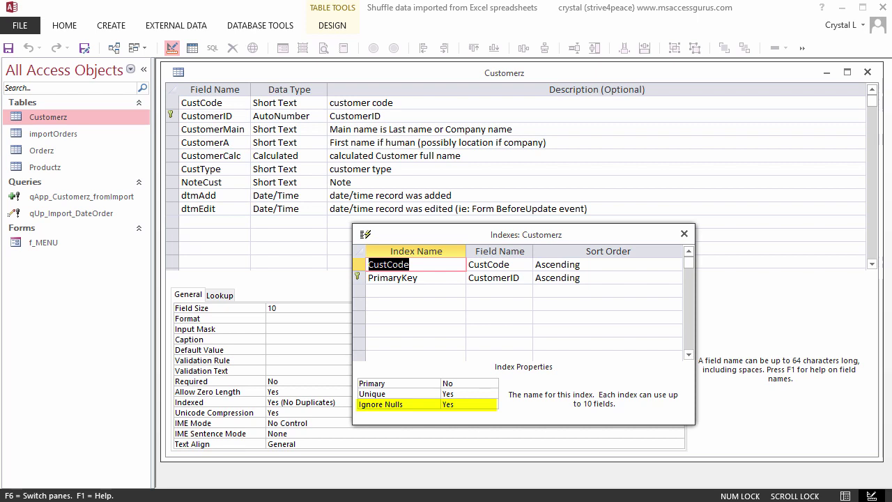
key("Down")
left_click(198, 114)
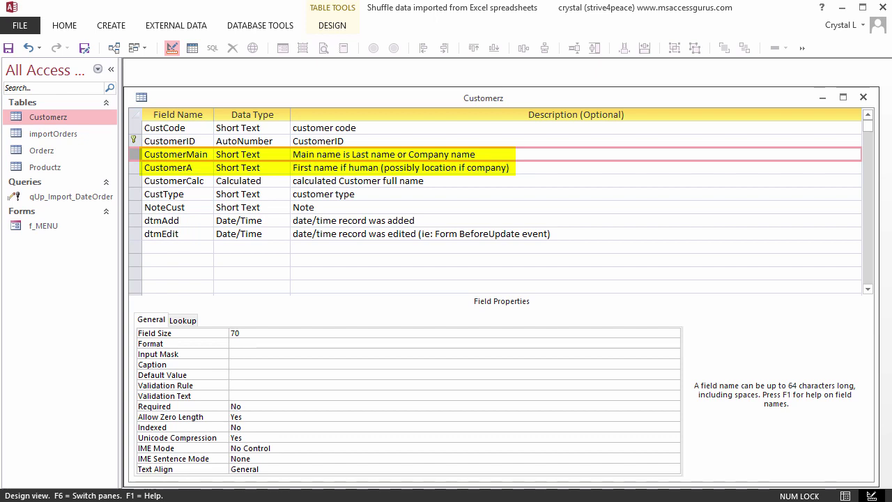
left_click(135, 167)
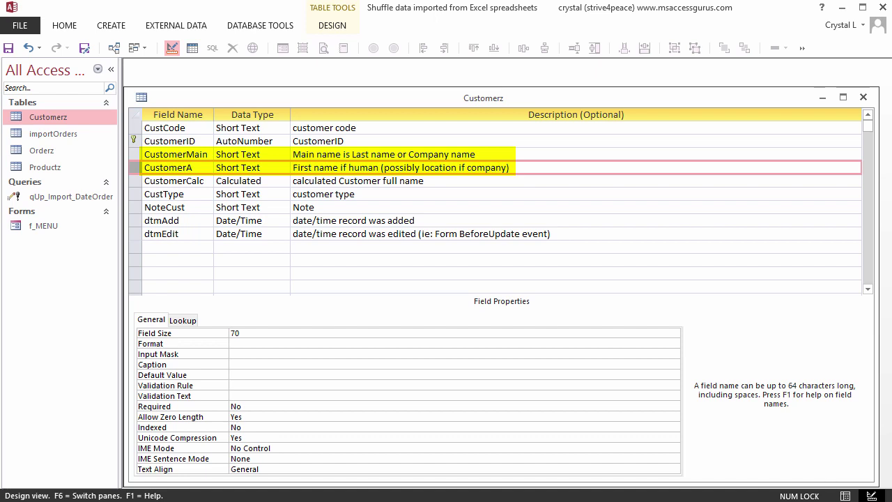
left_click(173, 181)
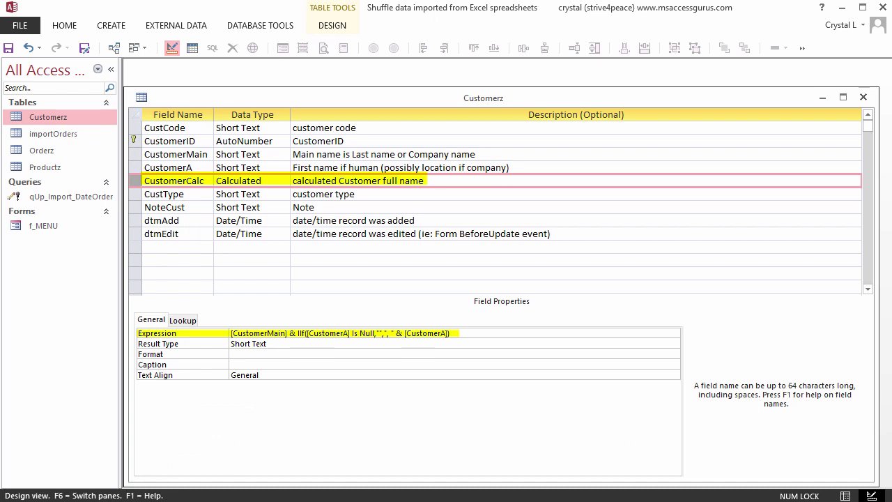
left_click(164, 194)
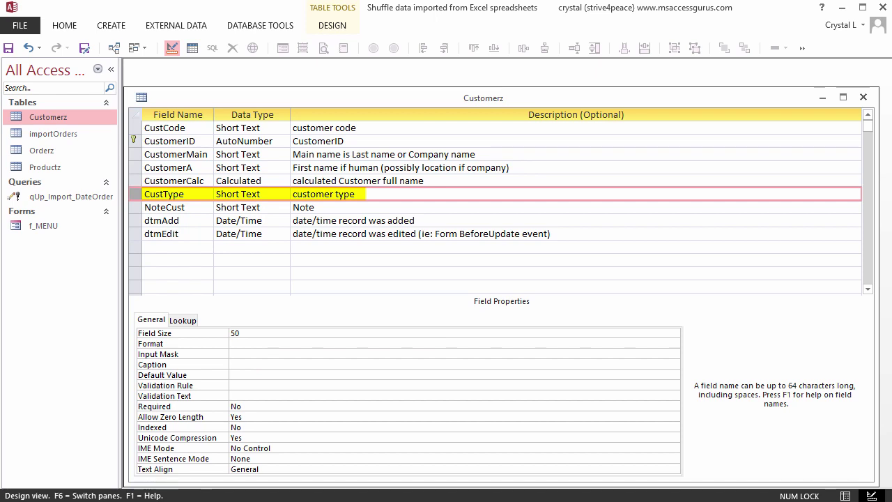
left_click(164, 208)
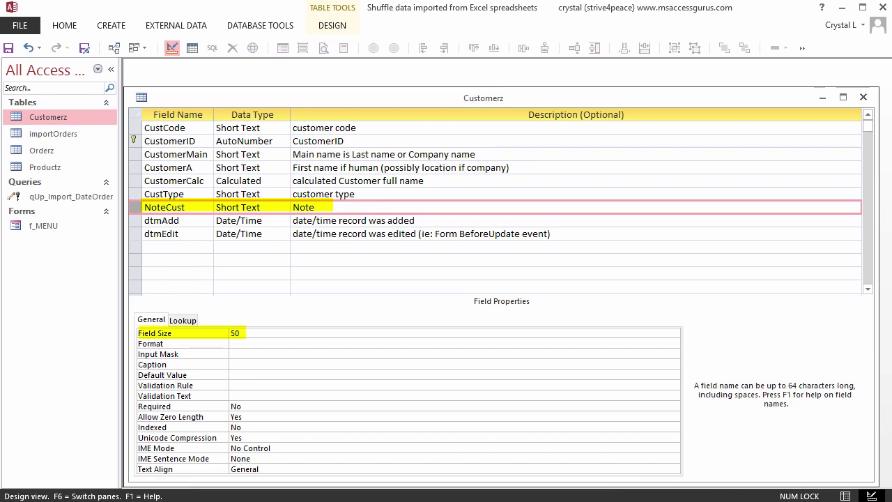
Step: Show the CustomerCalc expression in the Zoom box with font size 16
key("Up")
key("Up")
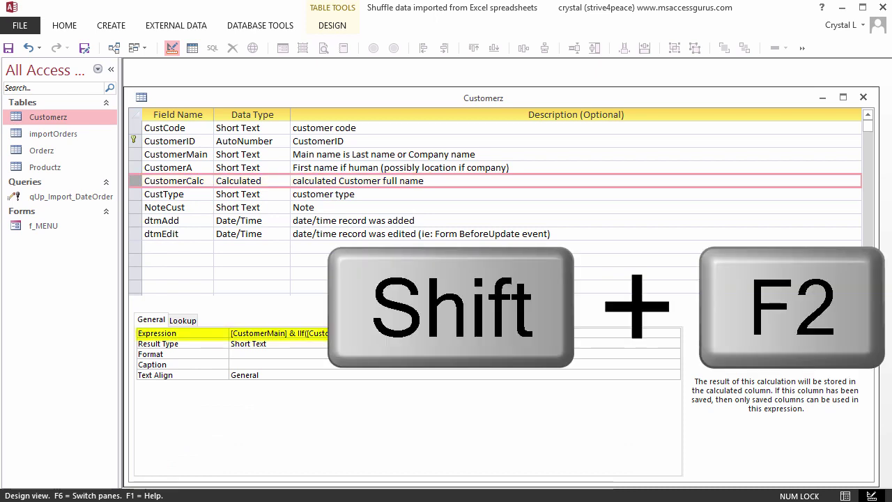
key("shift+F2")
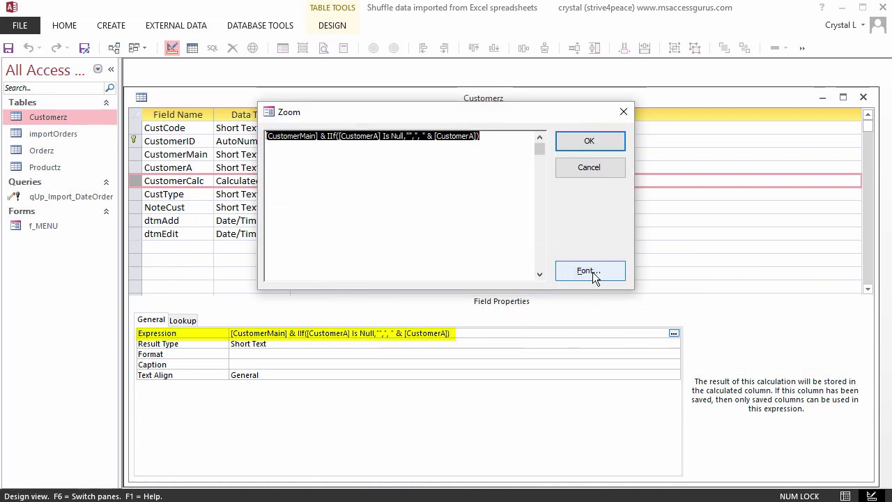
left_click(593, 271)
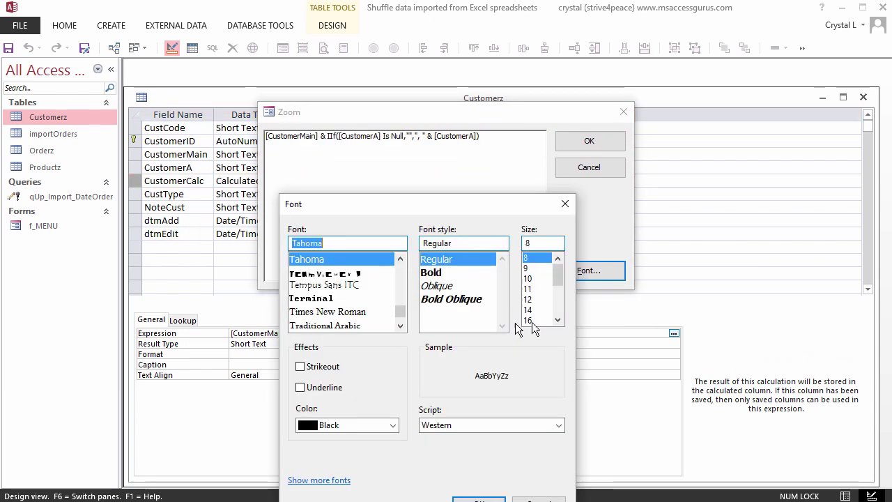
left_click(533, 321)
left_click(480, 499)
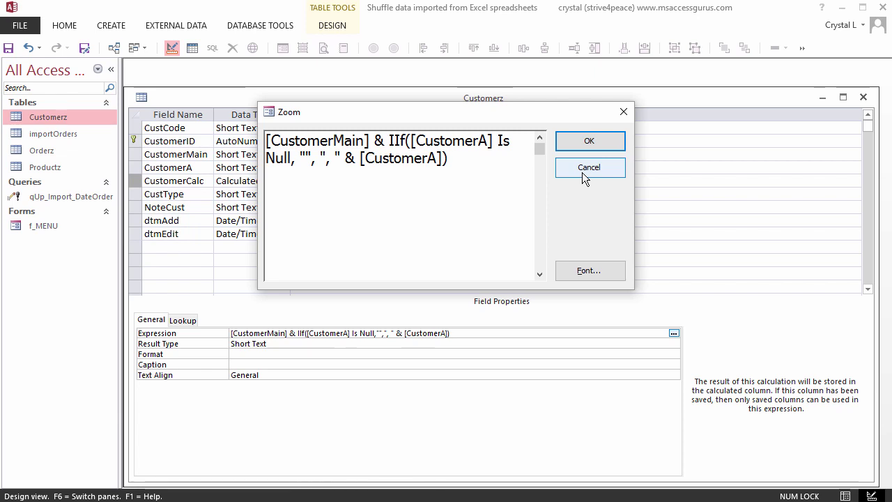
Step: Close the Zoom box and review the dtmAdd and dtmEdit fields, both defaulting to =Now()
left_click(589, 168)
key("Down")
key("Down")
key("Down")
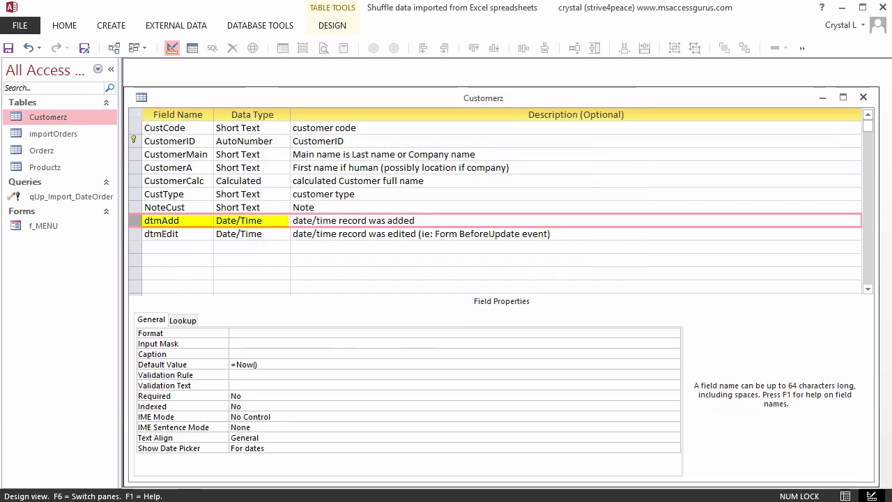
left_click(161, 234)
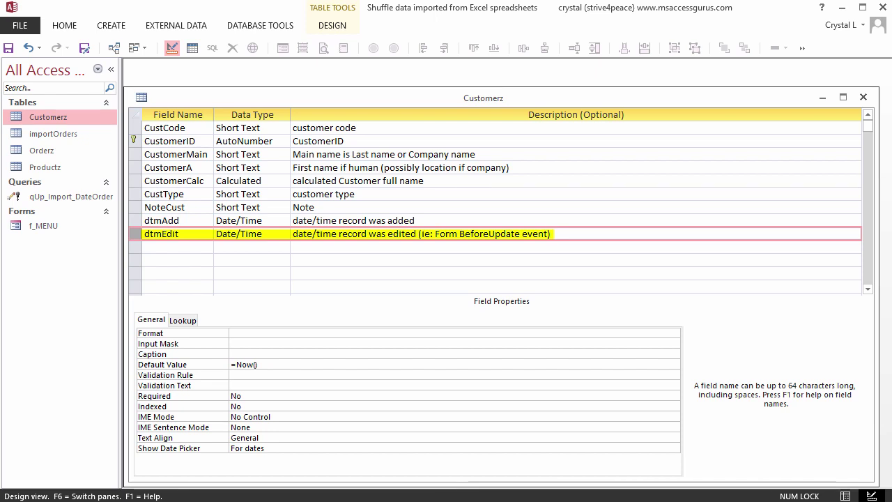
Step: Close the Customerz design and return Query1 to Design View with the ribbon pinned
left_click(864, 99)
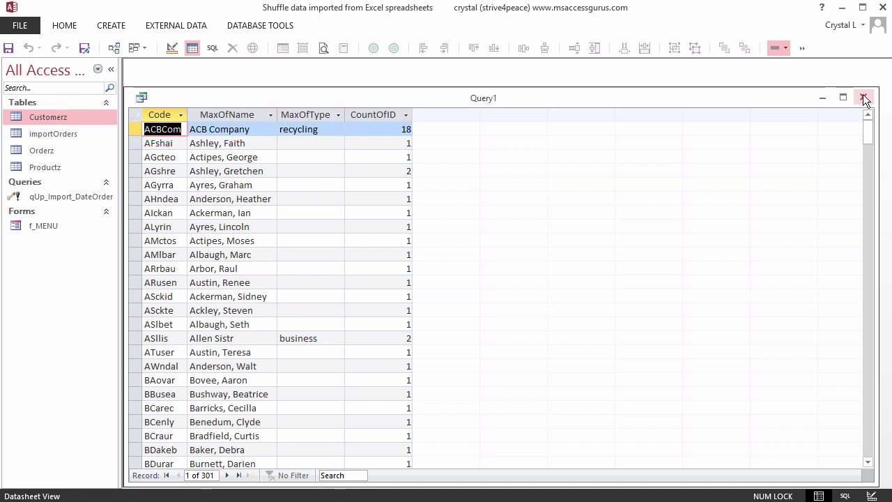
left_click(173, 51)
double_click(328, 29)
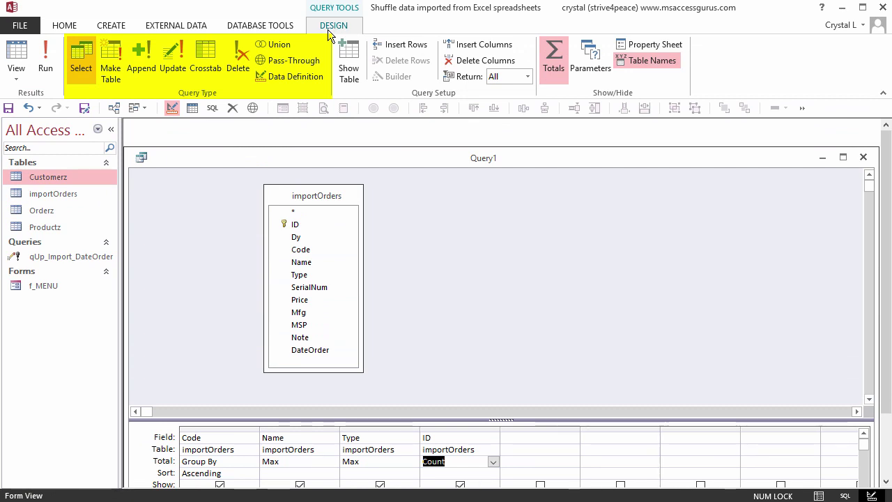
Step: Convert Query1 into an append query targeting the Customerz table and enlarge the field grid
left_click(138, 70)
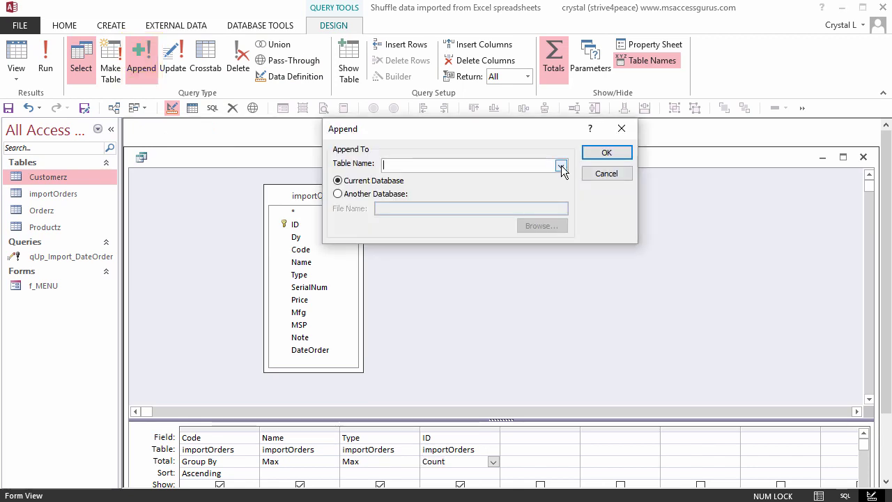
left_click(562, 167)
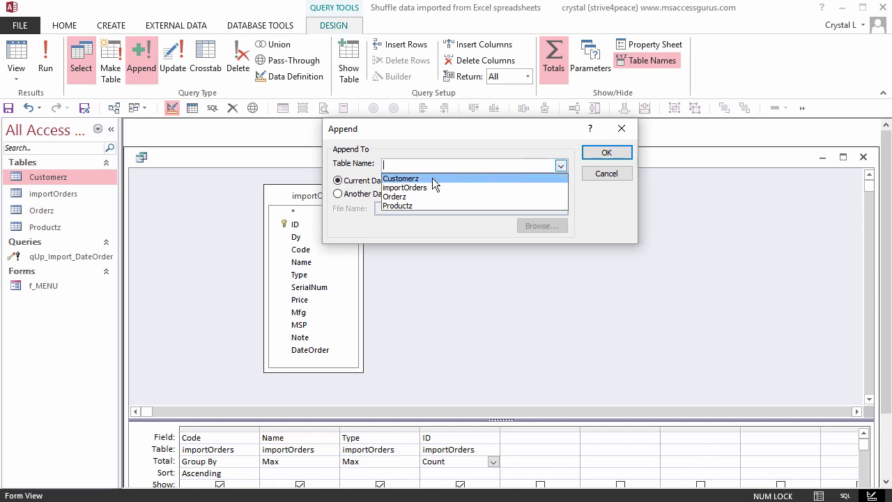
left_click(433, 179)
left_click(589, 153)
left_click_drag(505, 419, 503, 383)
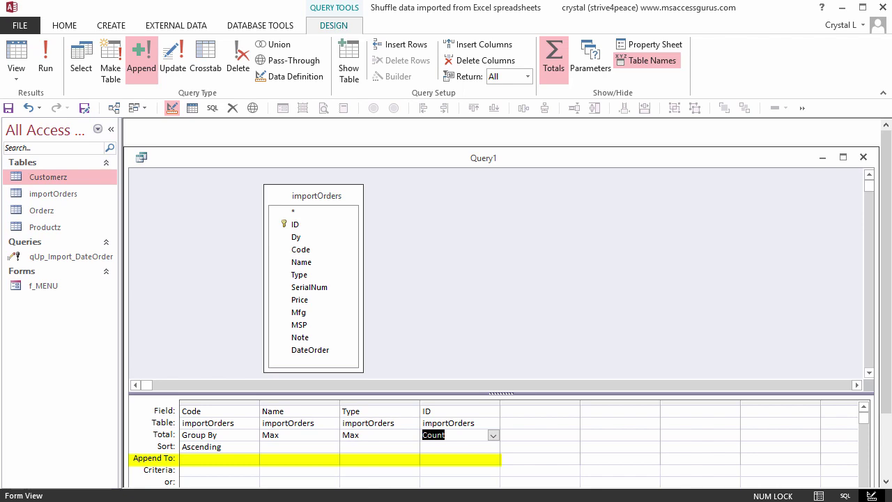
Step: Collapse the ribbon, then map Code, Name and Type to CustCode, CustomerMain and CustType
key("ctrl+F1")
left_click(251, 371)
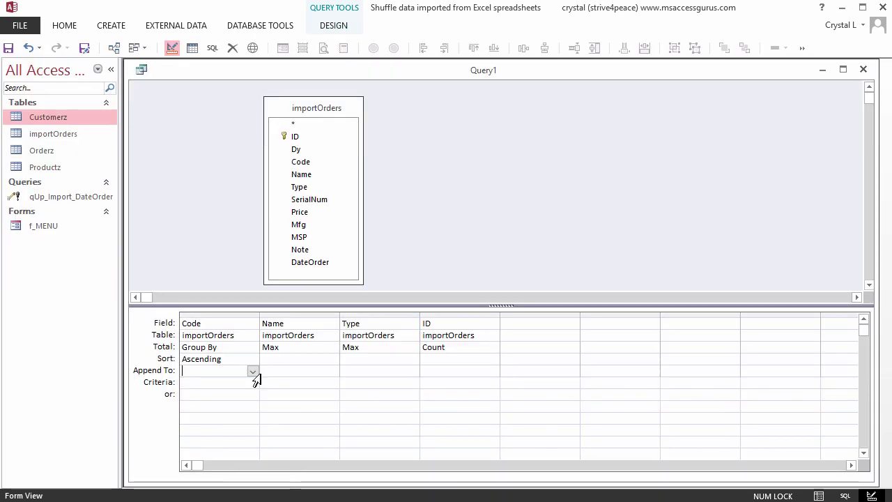
left_click(255, 373)
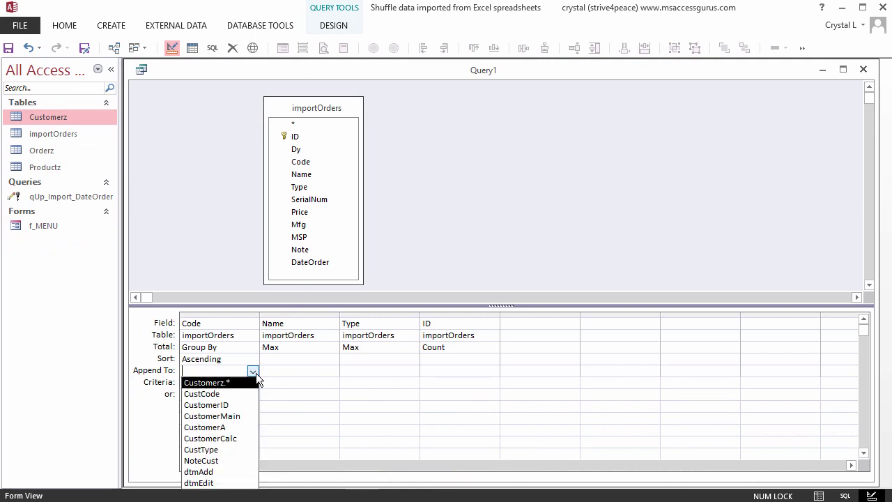
left_click(229, 395)
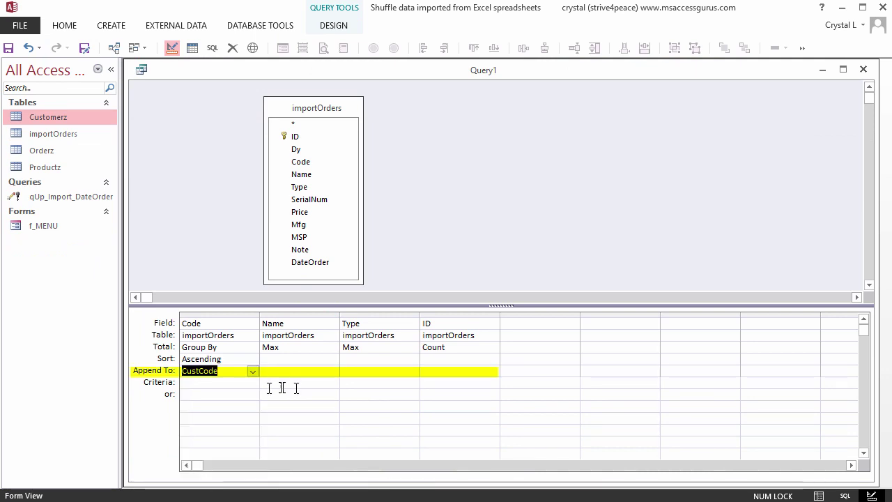
left_click(333, 371)
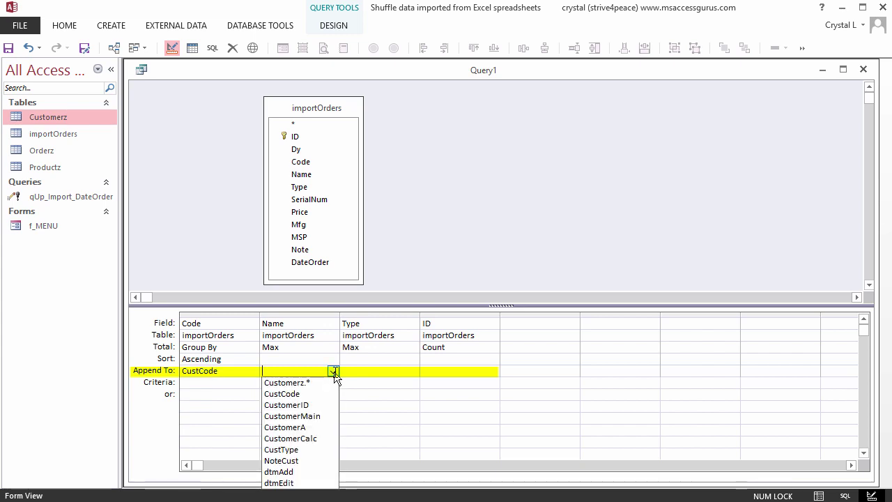
left_click(313, 415)
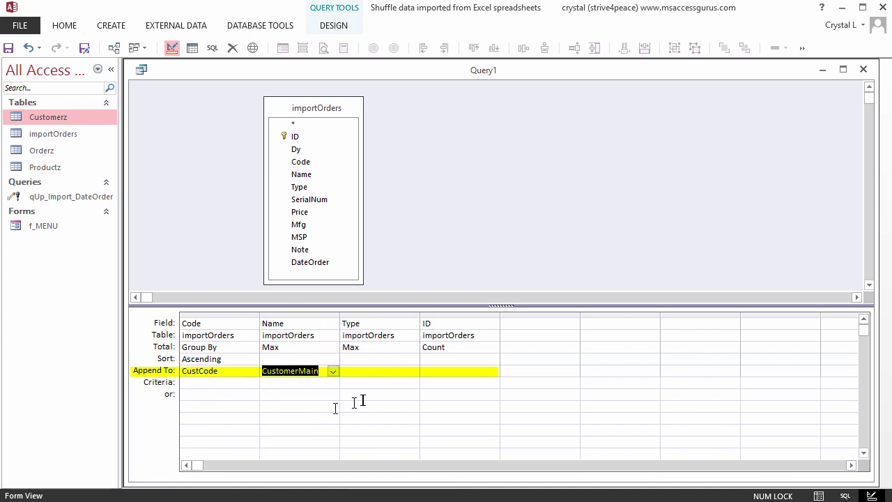
left_click(412, 370)
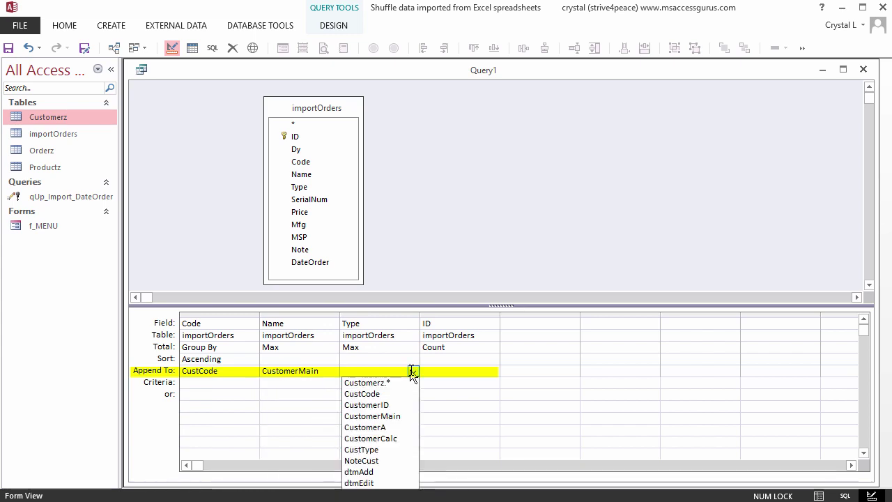
left_click(396, 448)
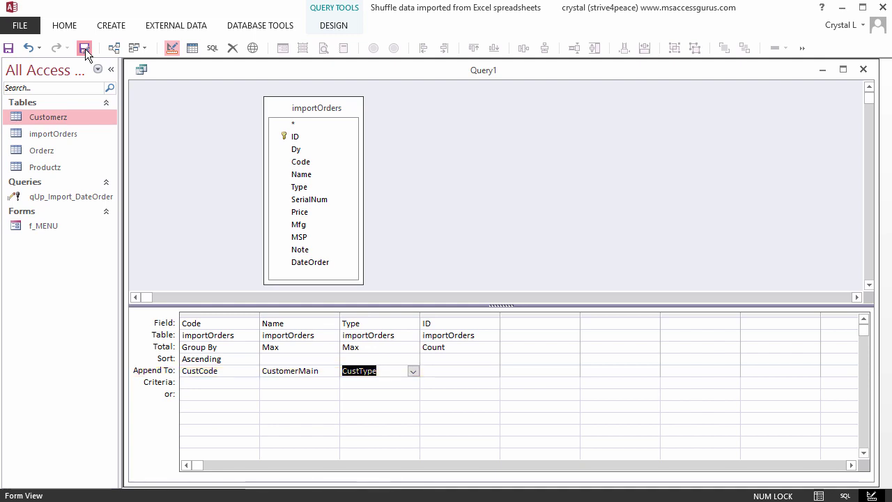
Step: Save the query as qApp_Customerz_fromImport and widen the navigation pane
left_click(85, 48)
type("qAp")
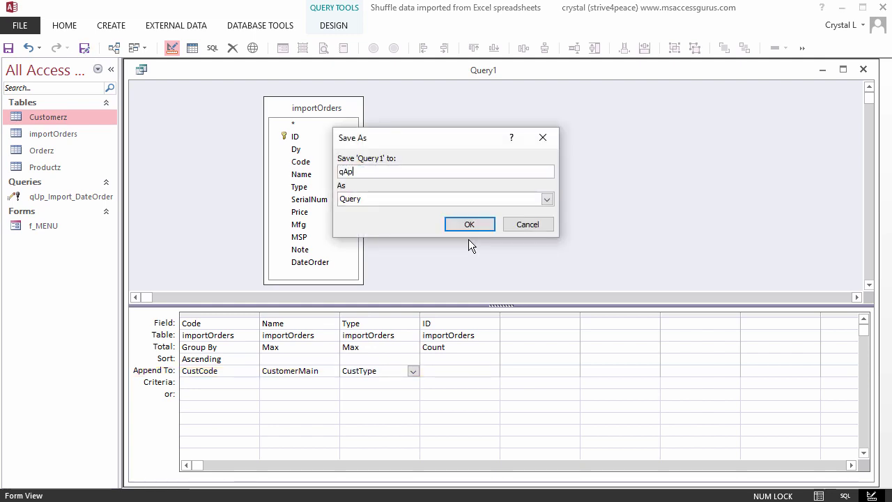
type("p_Custom")
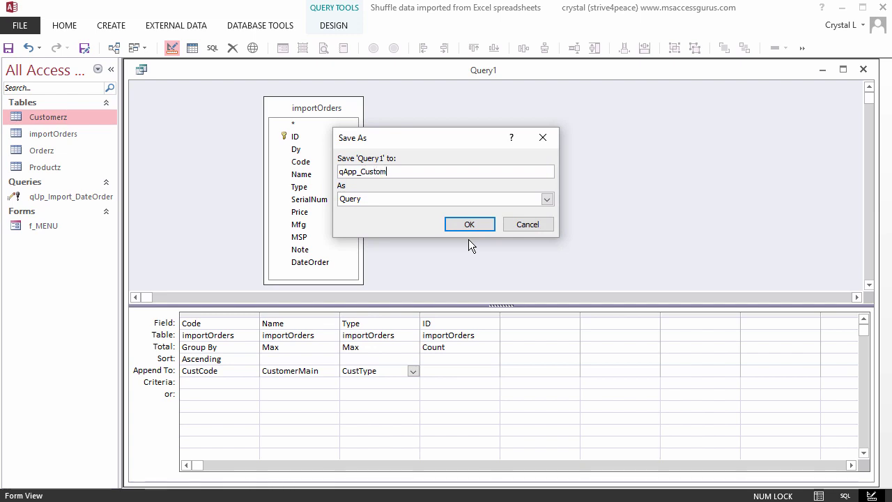
type("erz_fromImport")
left_click(470, 224)
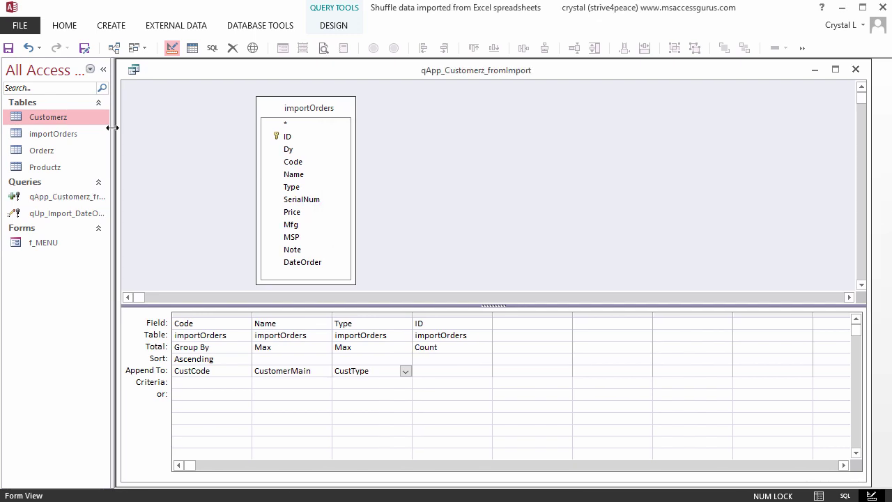
left_click_drag(120, 127, 154, 126)
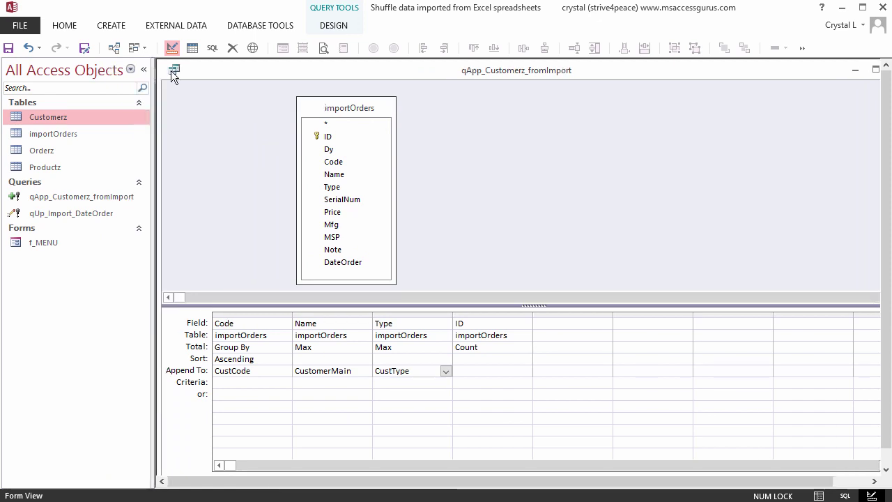
Step: Close the query design and reopen qApp_Customerz_fromImport in Design View
left_click(174, 71)
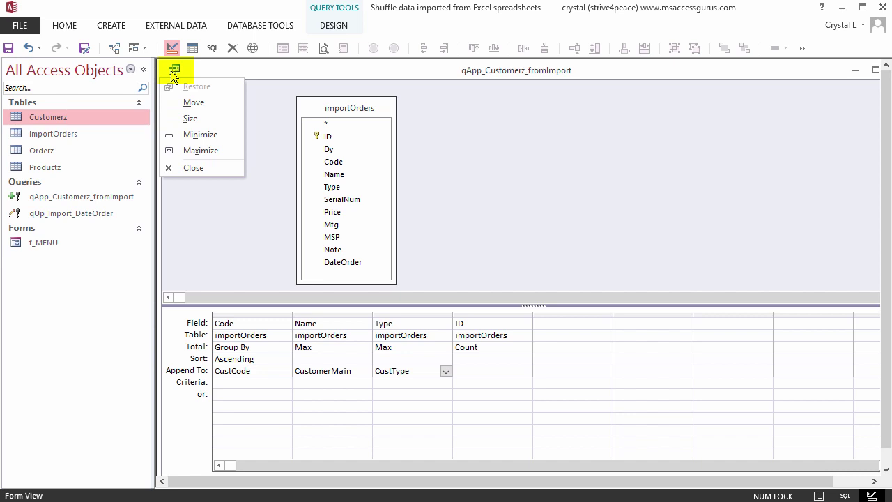
left_click(193, 167)
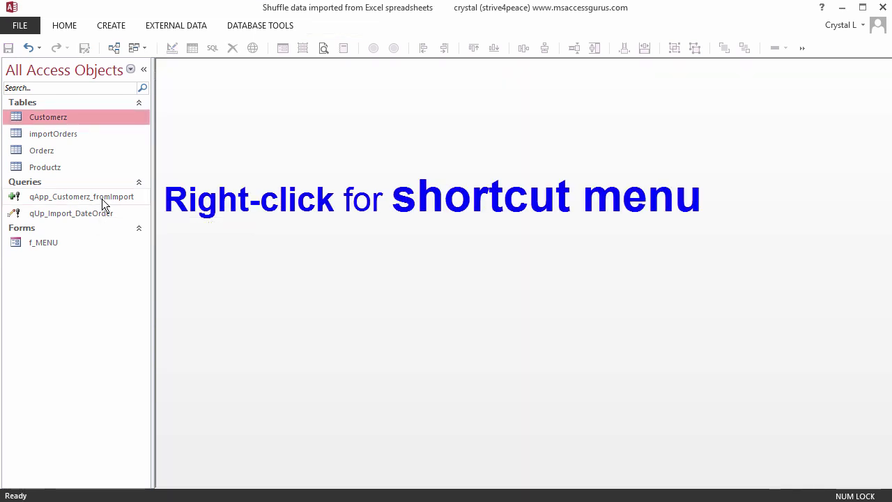
right_click(102, 201)
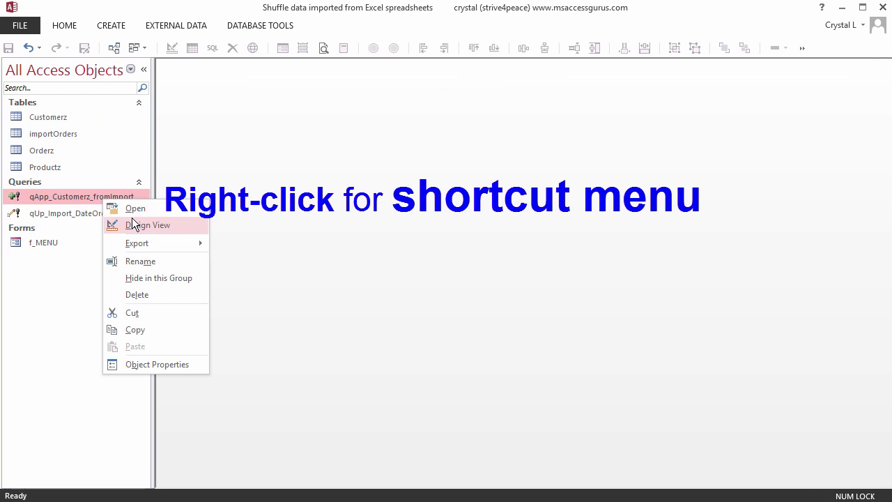
left_click(135, 225)
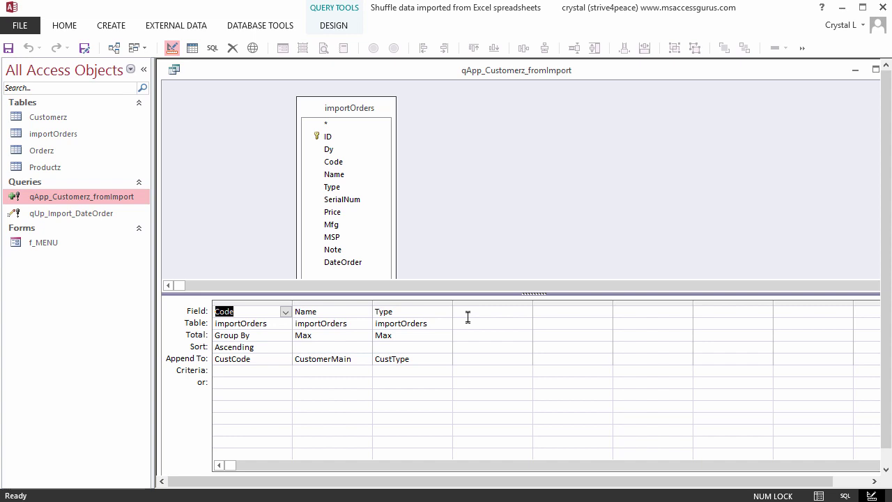
Step: Enter the fourth column as Count([ID]) & " order" & IIf(Count([id])<>1,"s","") via the Zoom box
left_click(467, 313)
left_click_drag(534, 303, 734, 309)
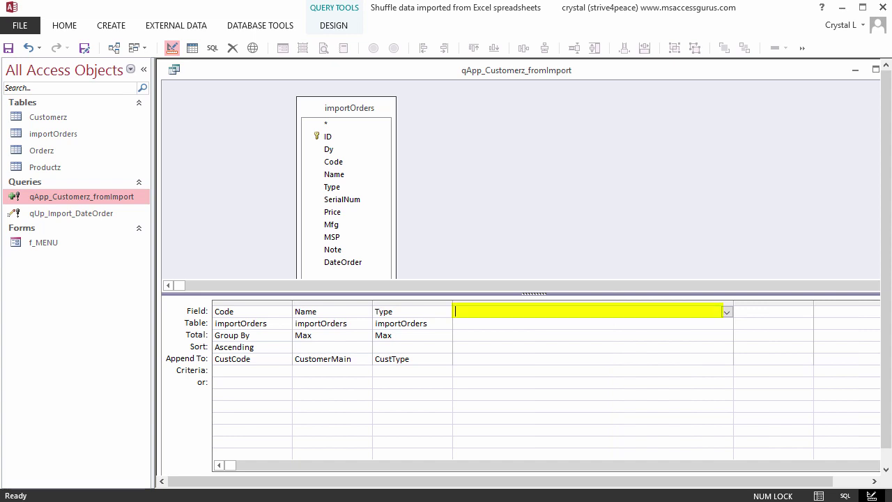
type("count(")
key("shift+F2")
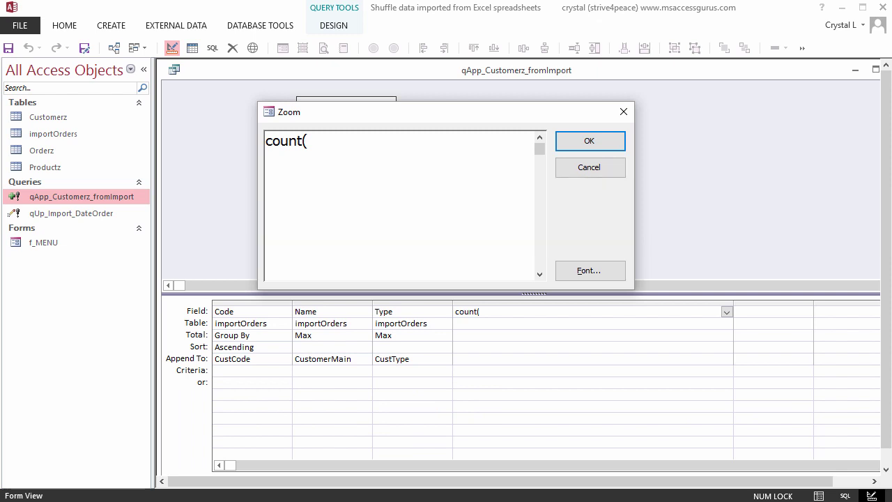
type("[ID]")
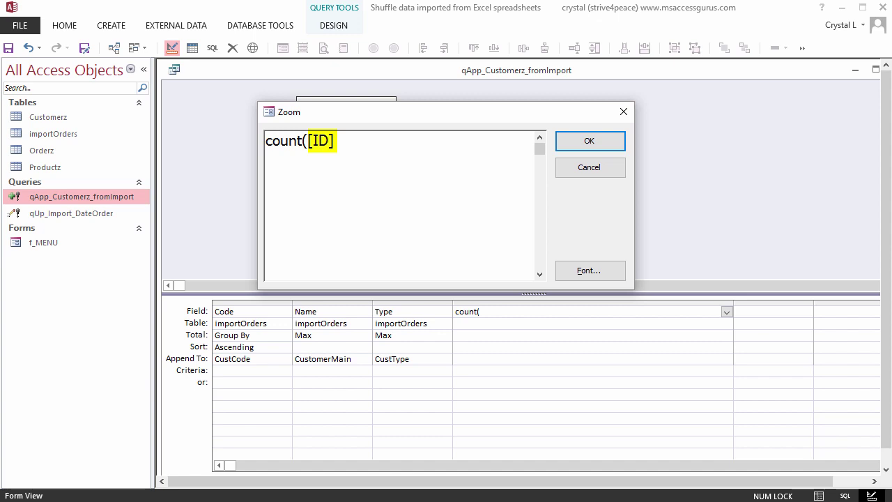
type(")")
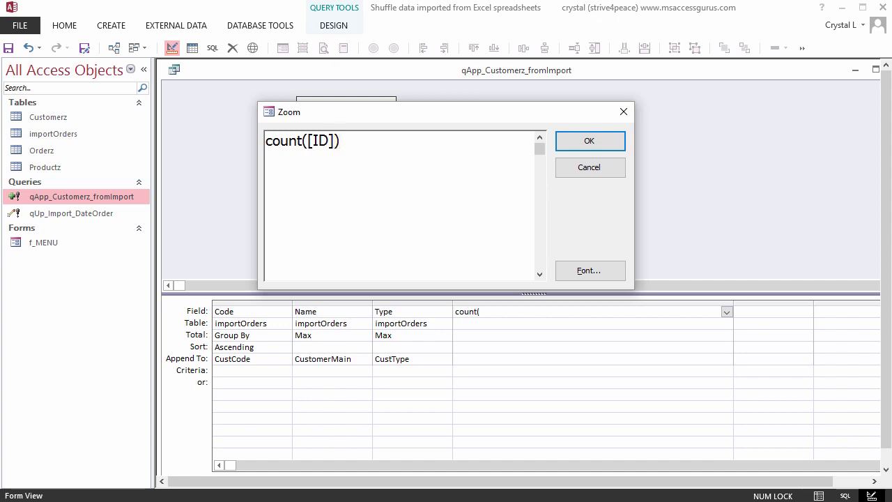
type(" & \" order")
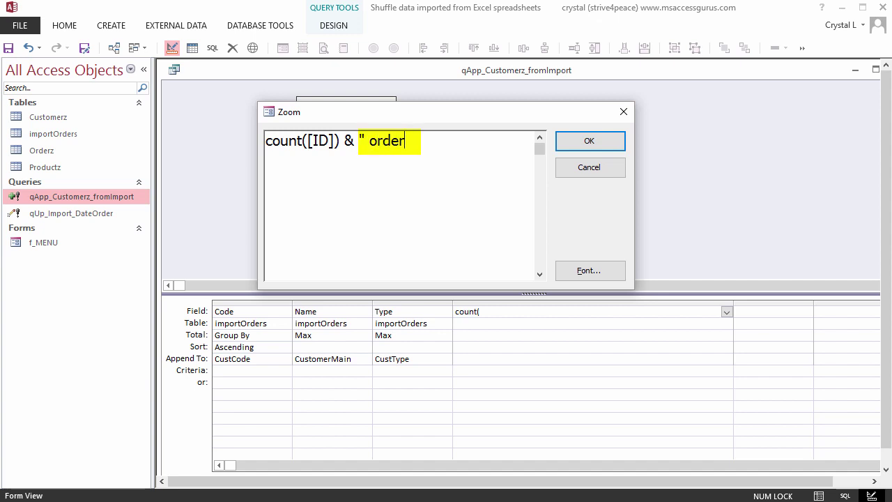
type("s\"")
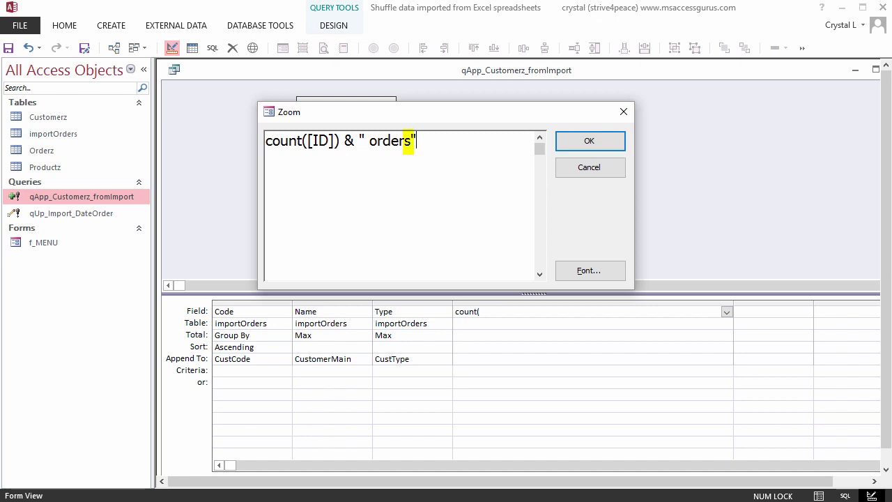
key("Left")
key("BackSpace")
key("Right")
type("& iif(")
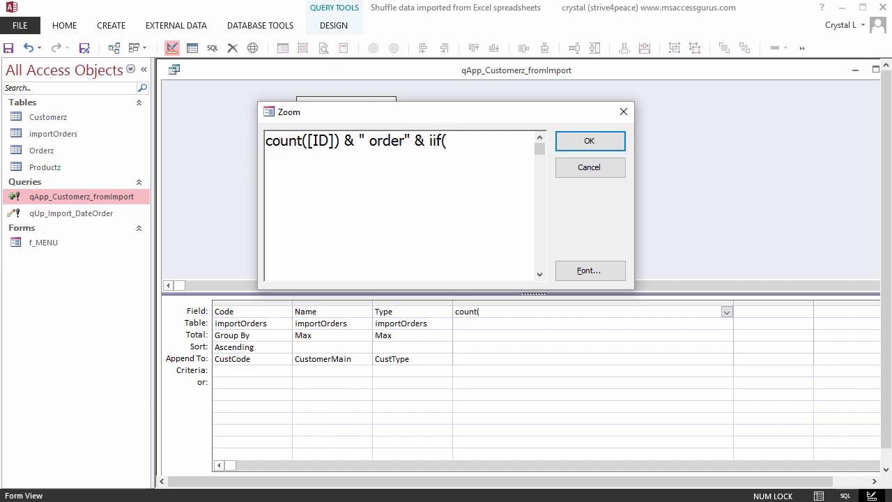
type("count(id)<")
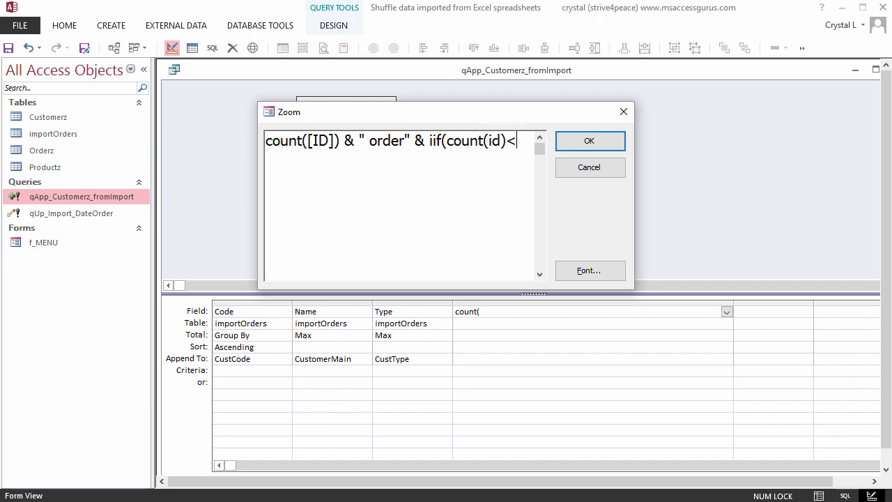
type(">1,\"s\",\"\")")
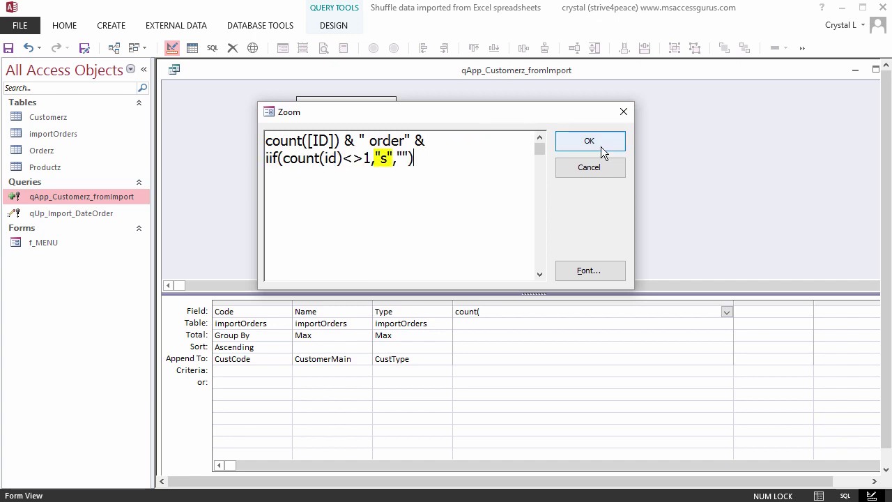
left_click(589, 141)
Step: Append Expr1 into NoteCust, save, and try a preview that fails with an aggregate GROUP BY error
left_click(726, 359)
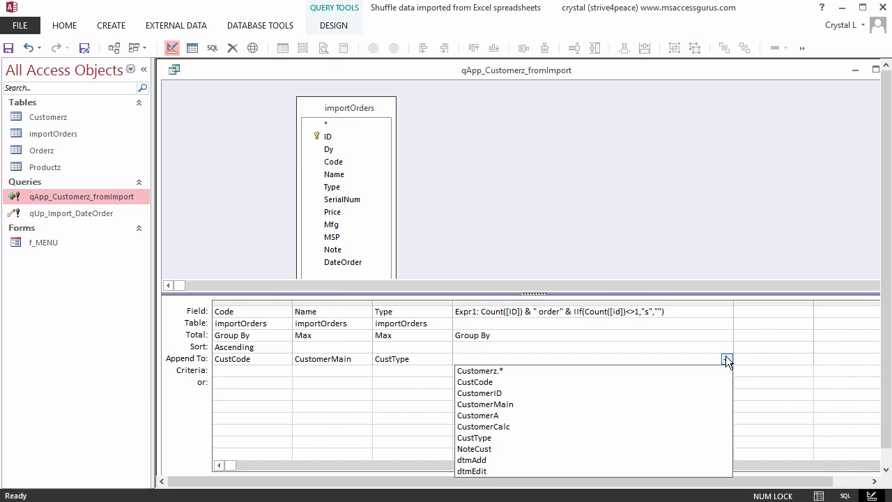
left_click(502, 449)
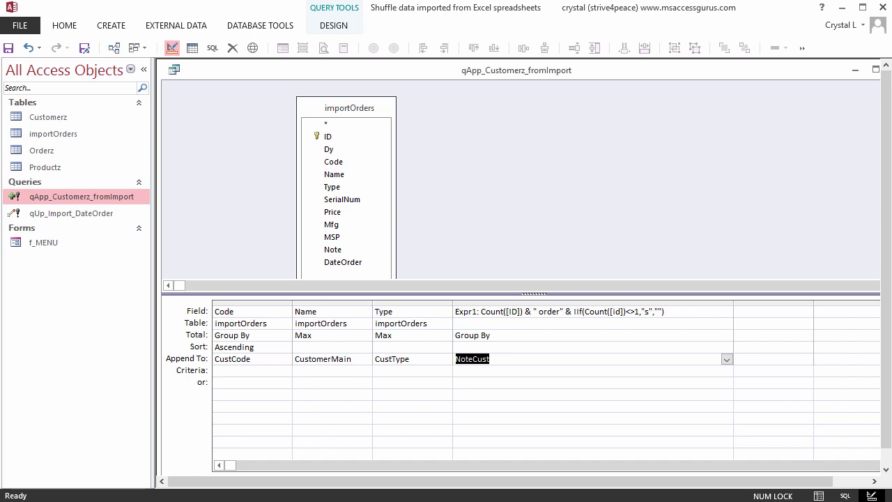
left_click(13, 50)
left_click(191, 47)
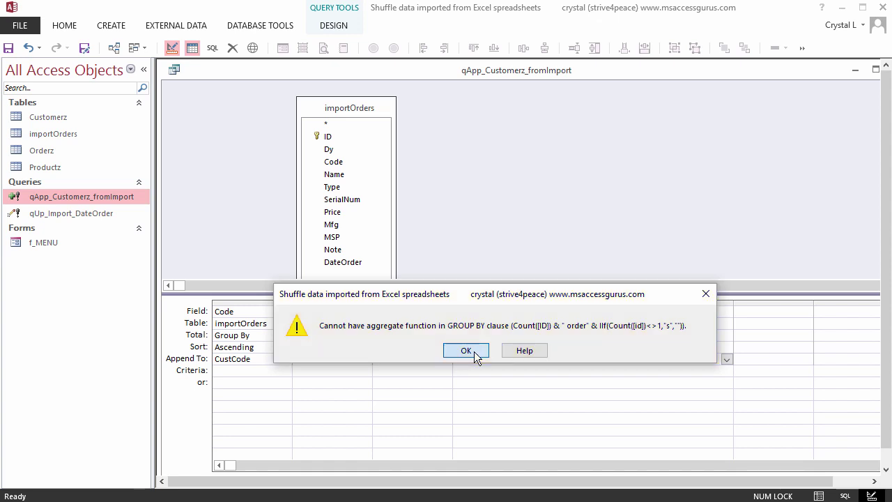
left_click(466, 350)
left_click(729, 337)
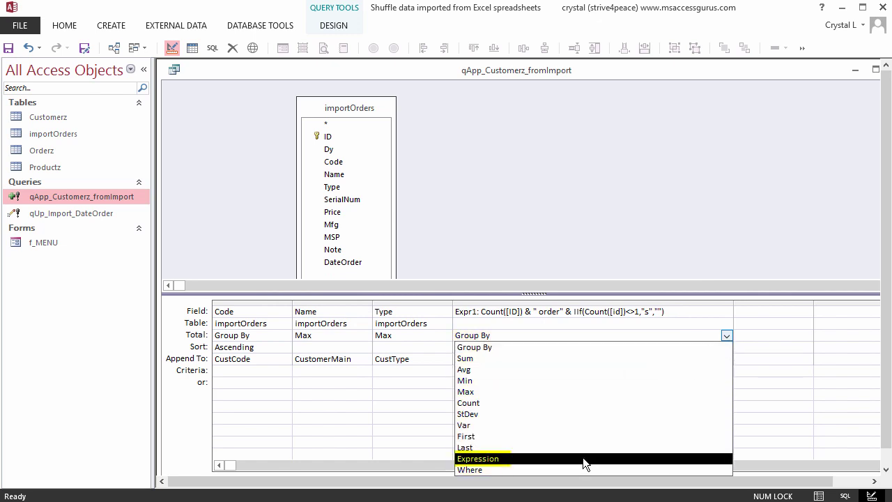
Step: Set Expr1's Total to Expression and preview the 301 customers with order-count notes
left_click(582, 458)
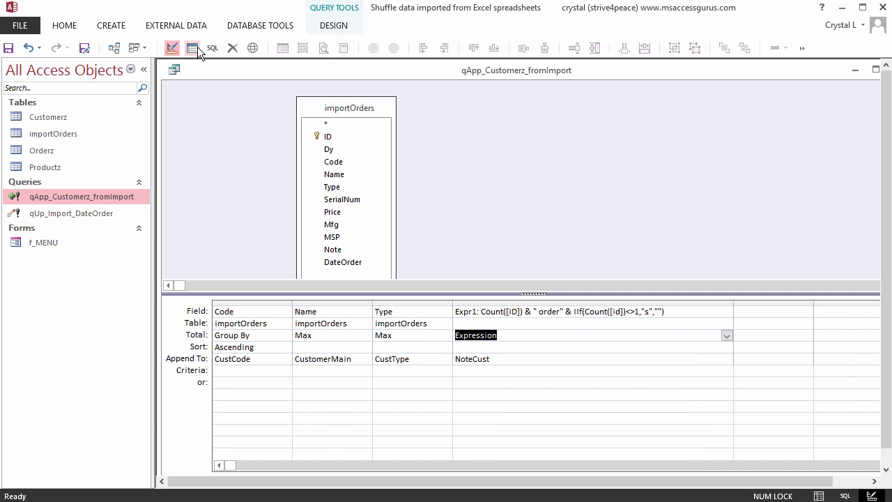
left_click(195, 48)
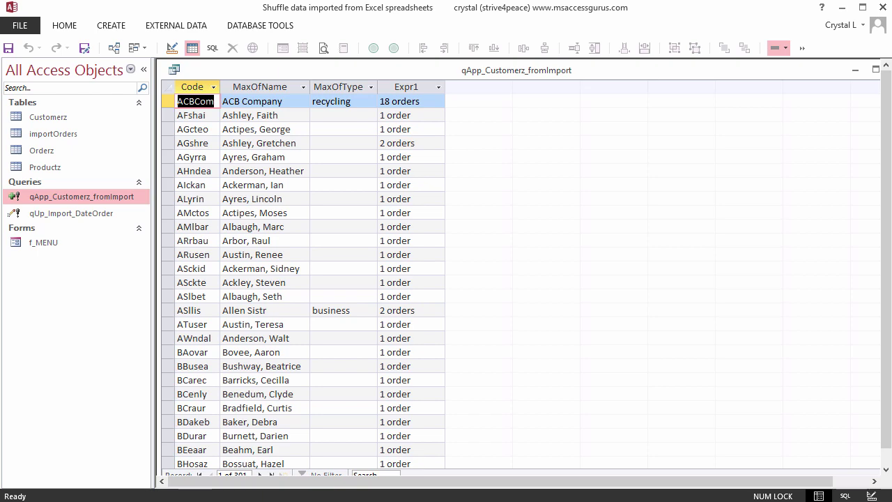
Step: Run the append query from Design View, confirming the addition of 301 rows
left_click(171, 47)
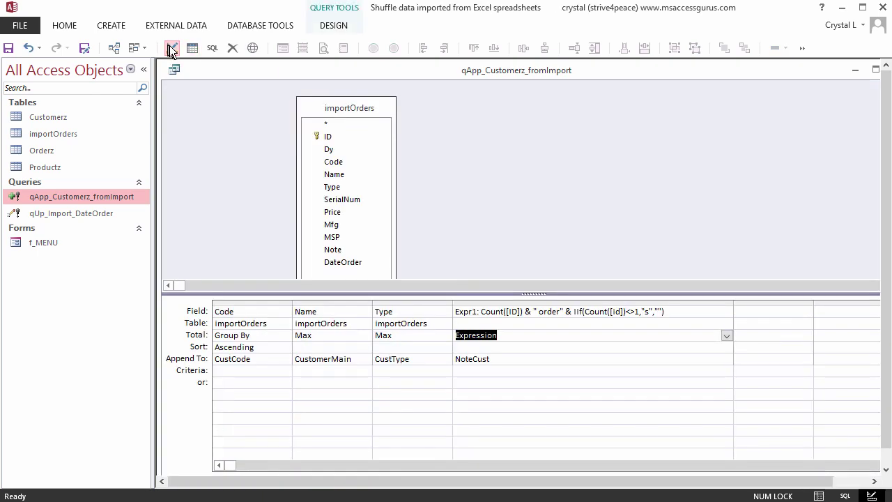
double_click(328, 25)
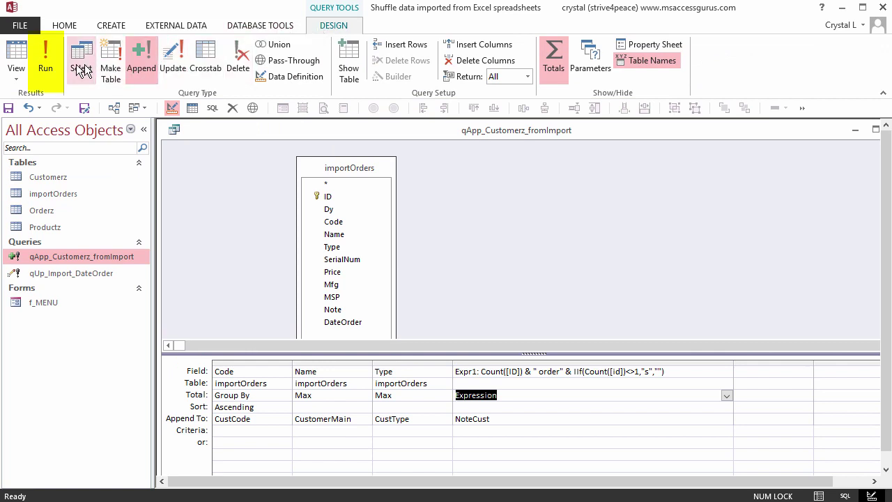
left_click(49, 66)
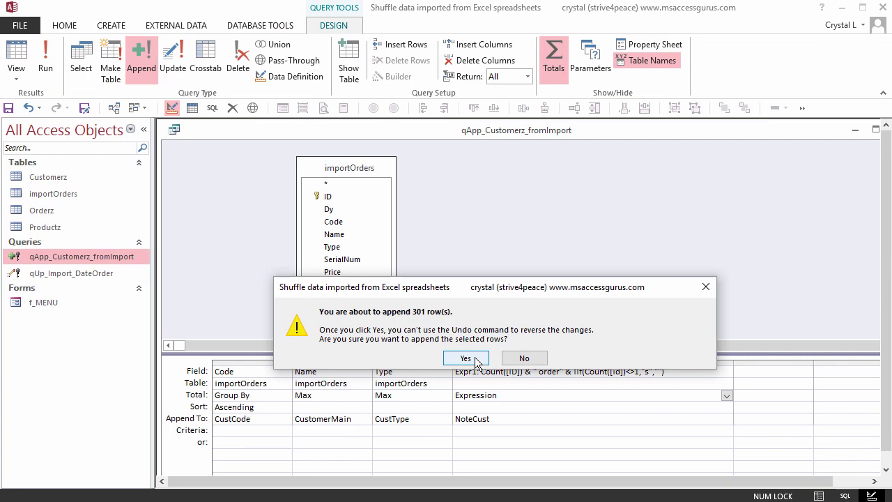
left_click(476, 362)
Step: Open the Customerz table and scroll to the bottom to review the appended customers
double_click(56, 177)
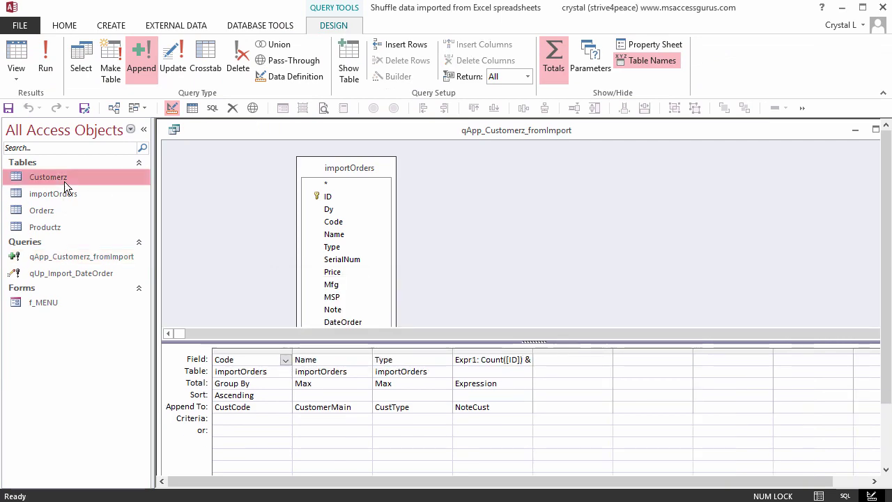
left_click(869, 434)
left_click(869, 434)
left_click(869, 434)
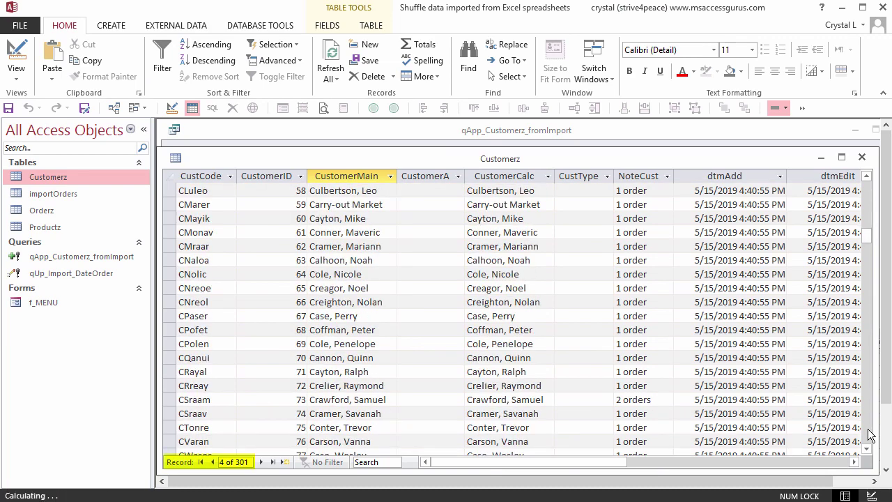
left_click(869, 434)
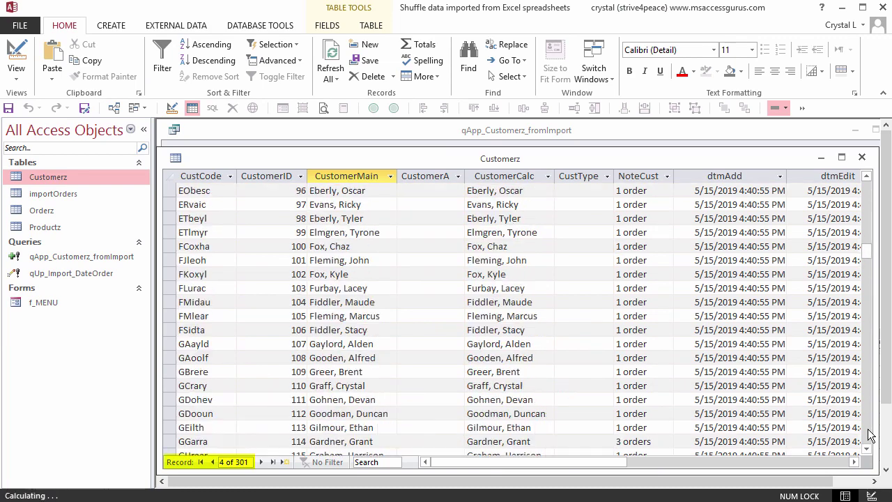
scroll(870, 434, "down", 20)
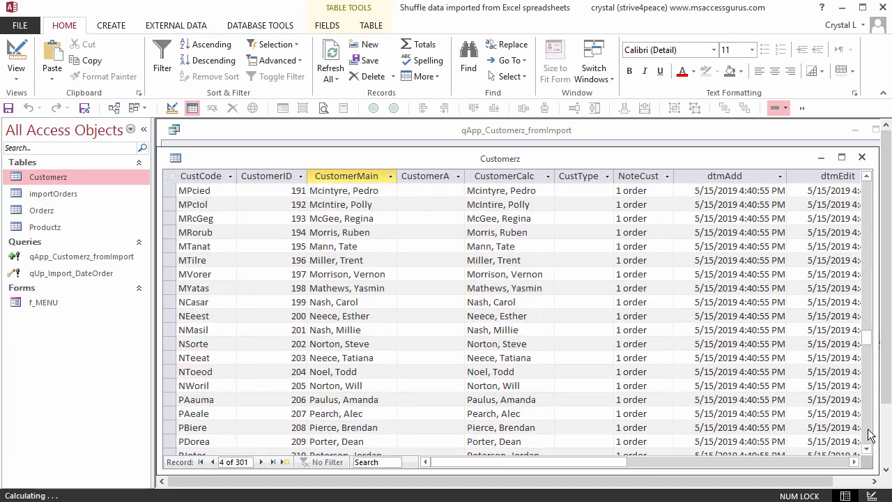
scroll(870, 434, "down", 20)
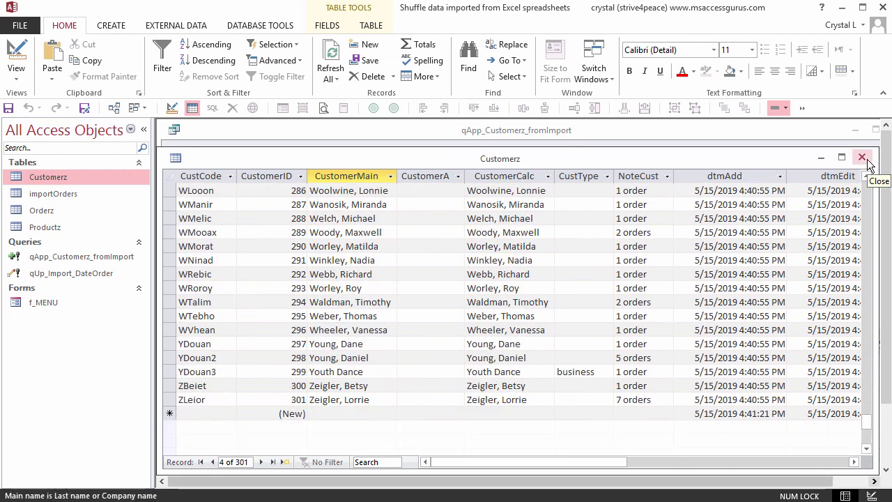
Step: Close Customerz, rerun the append query past the key-violation warning, then close the design
left_click(863, 158)
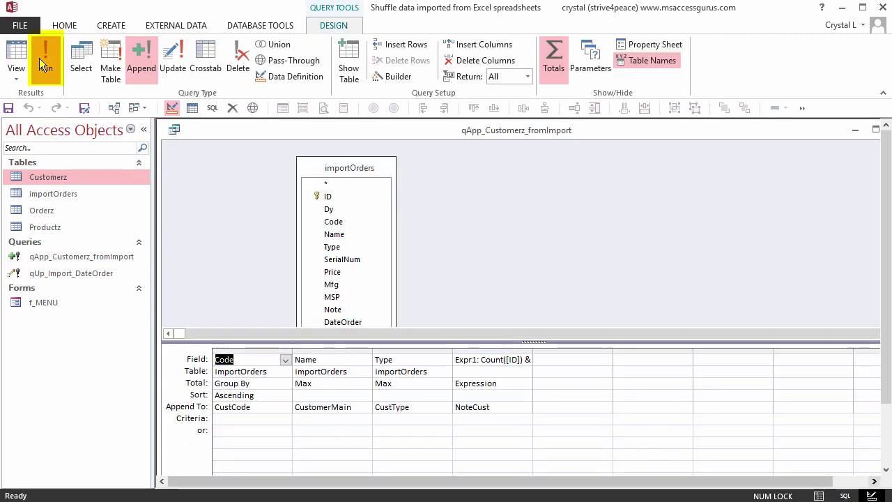
left_click(40, 59)
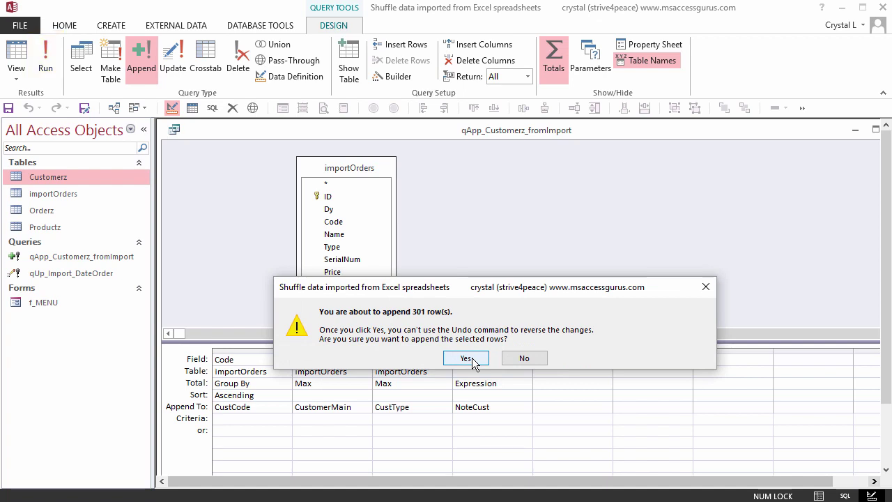
left_click(466, 358)
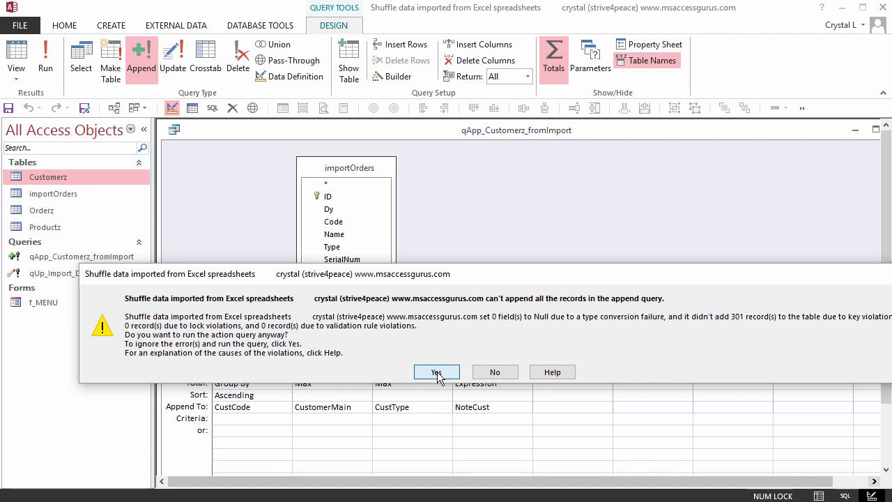
left_click(437, 373)
key("ctrl+w")
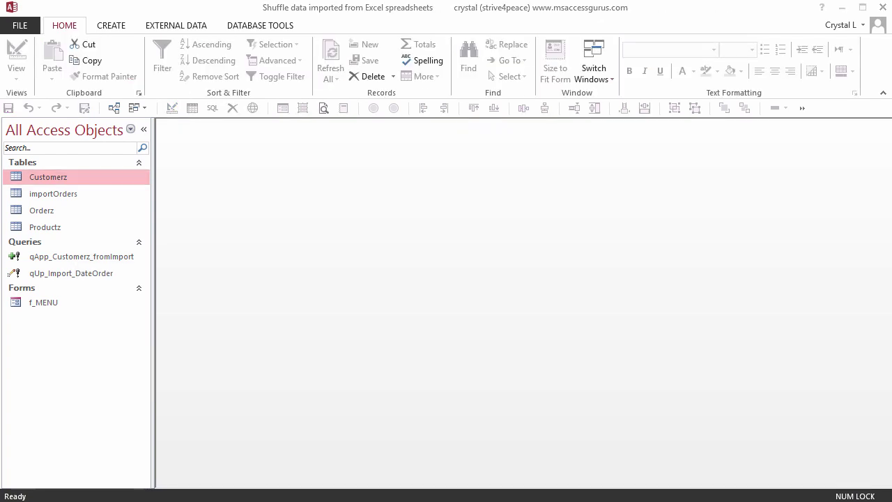